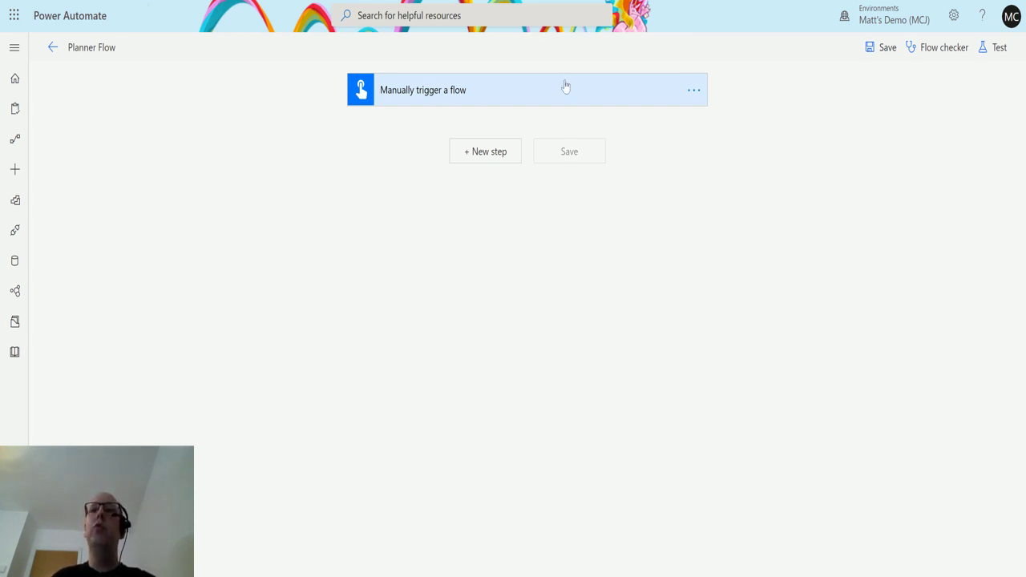
Step: Add a Planner 'Update a task' action after the manual trigger, found by searching 'planner'
{"action": "left_click", "coordinate": [491, 153]}
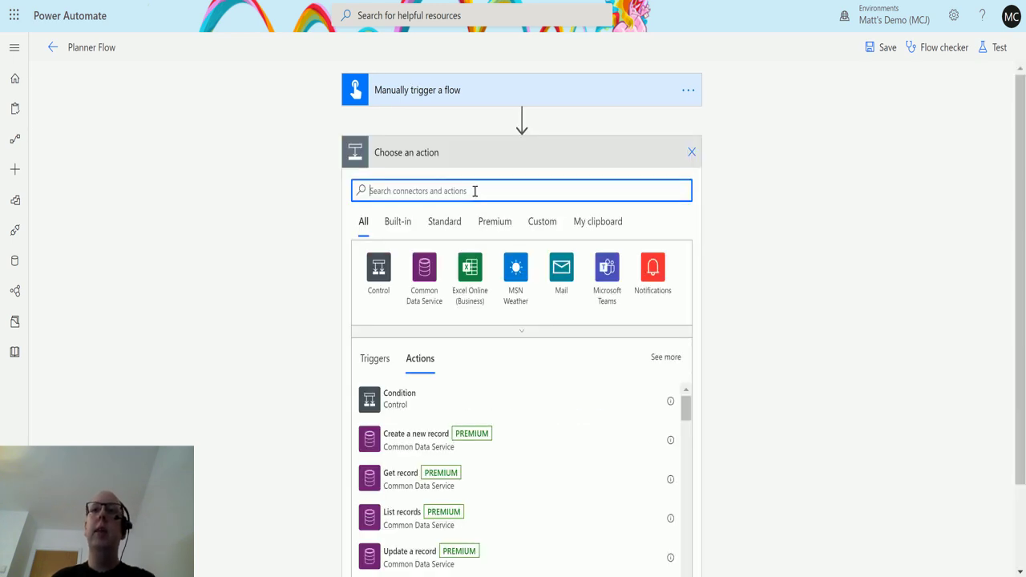
{"action": "type", "text": "planner"}
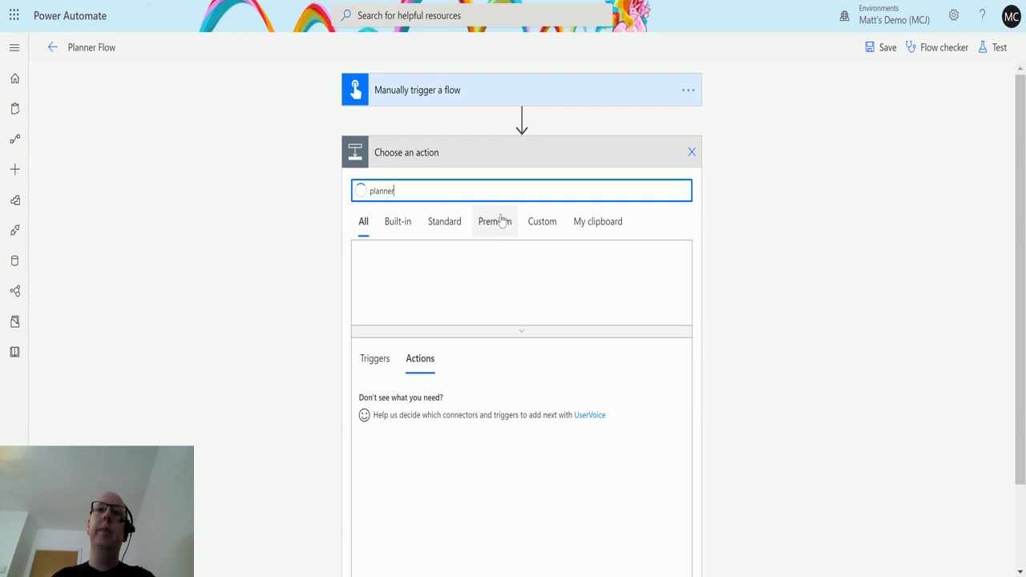
{"action": "left_click", "coordinate": [381, 281]}
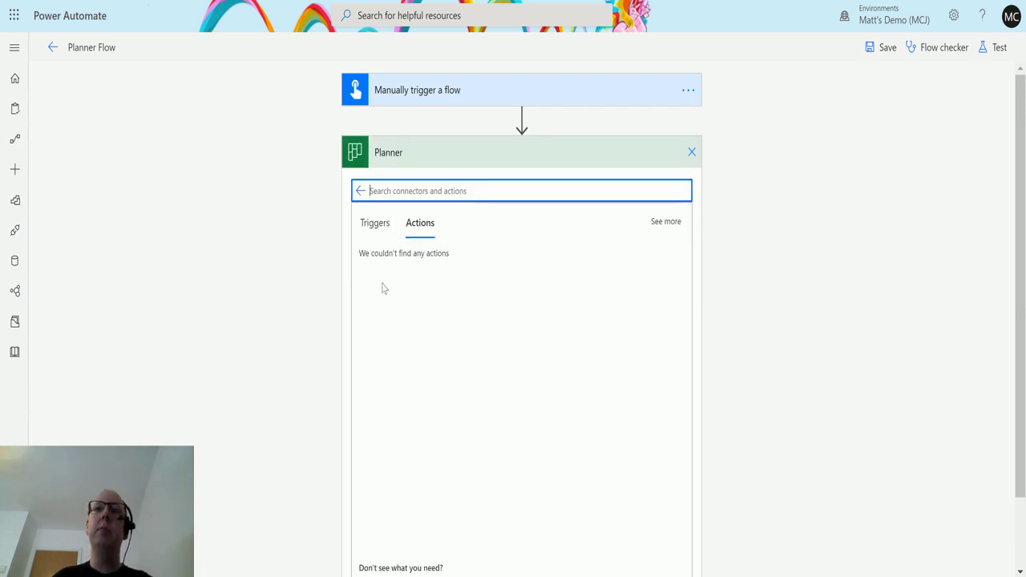
{"action": "scroll", "coordinate": [497, 327], "scroll_direction": "down", "scroll_amount": 5}
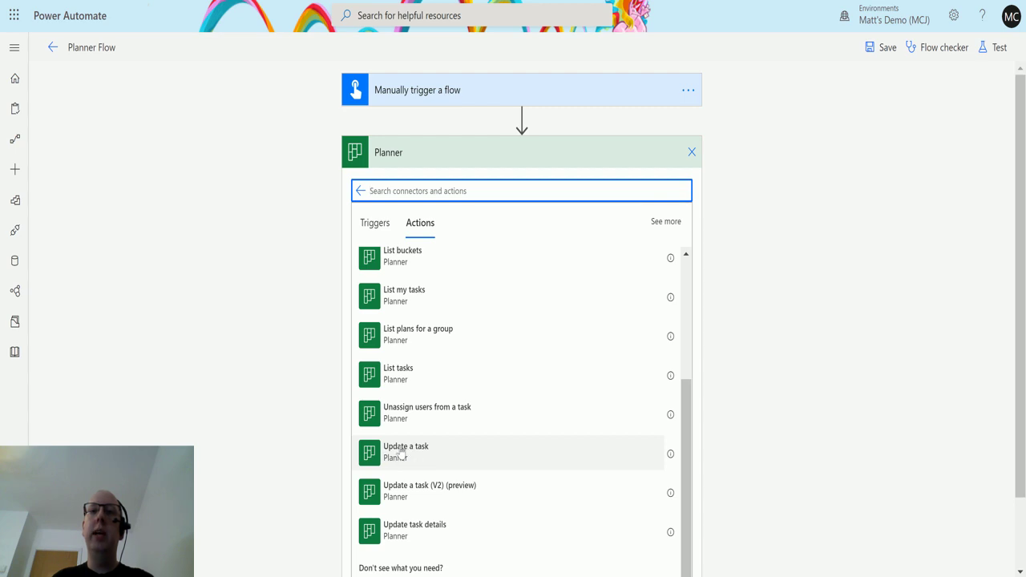
{"action": "left_click", "coordinate": [448, 451]}
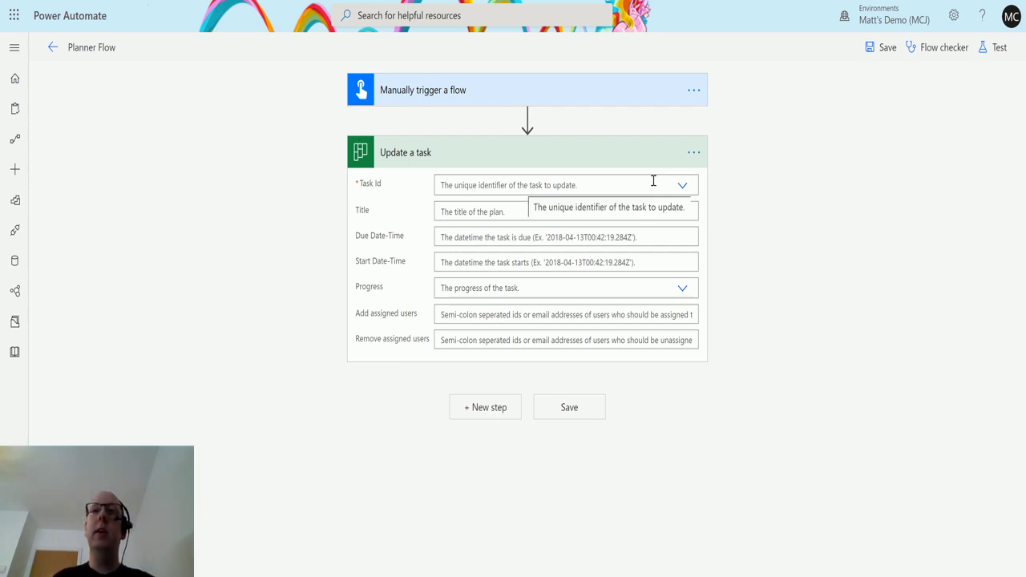
Step: Pick 'Test task with nobody assigned to it' from the Task Id list as the task to update
{"action": "left_click", "coordinate": [682, 185]}
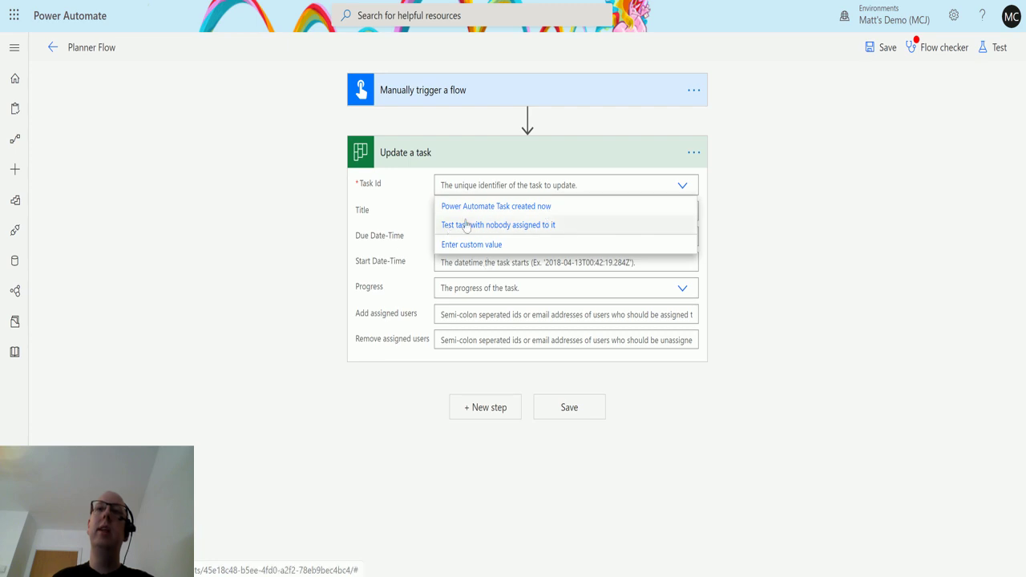
{"action": "left_click", "coordinate": [683, 185]}
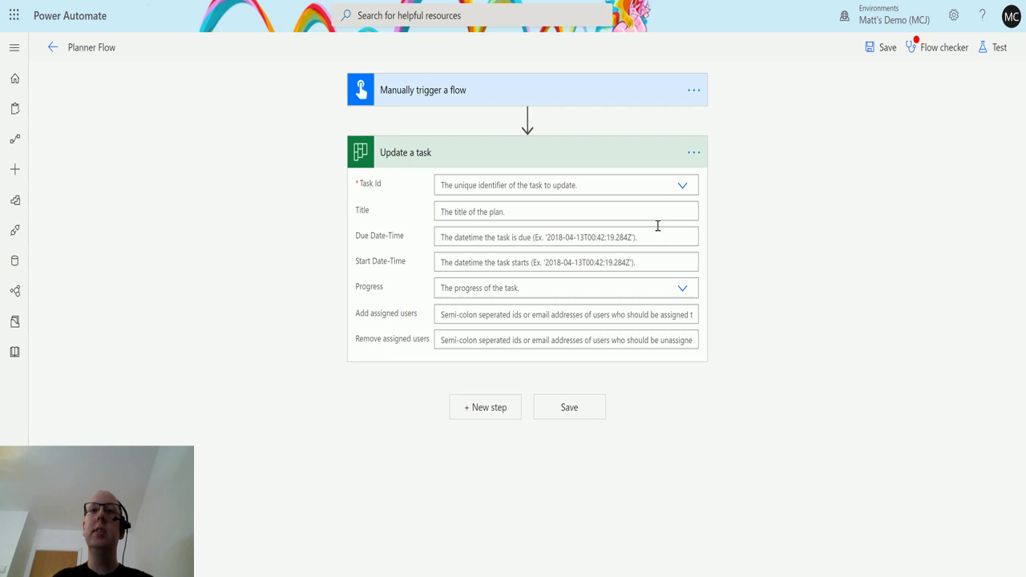
{"action": "left_click", "coordinate": [678, 186]}
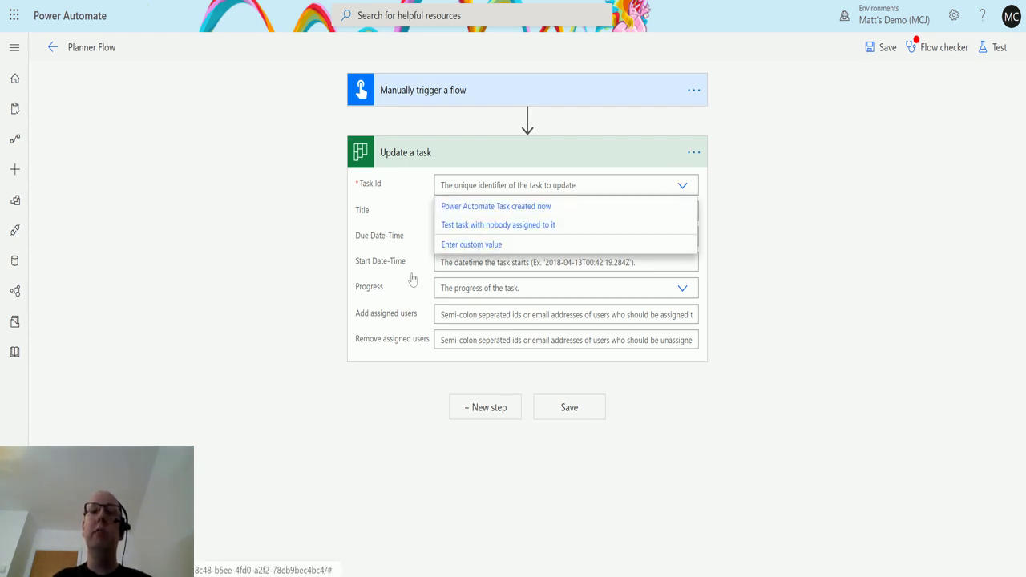
{"action": "left_click", "coordinate": [284, 331]}
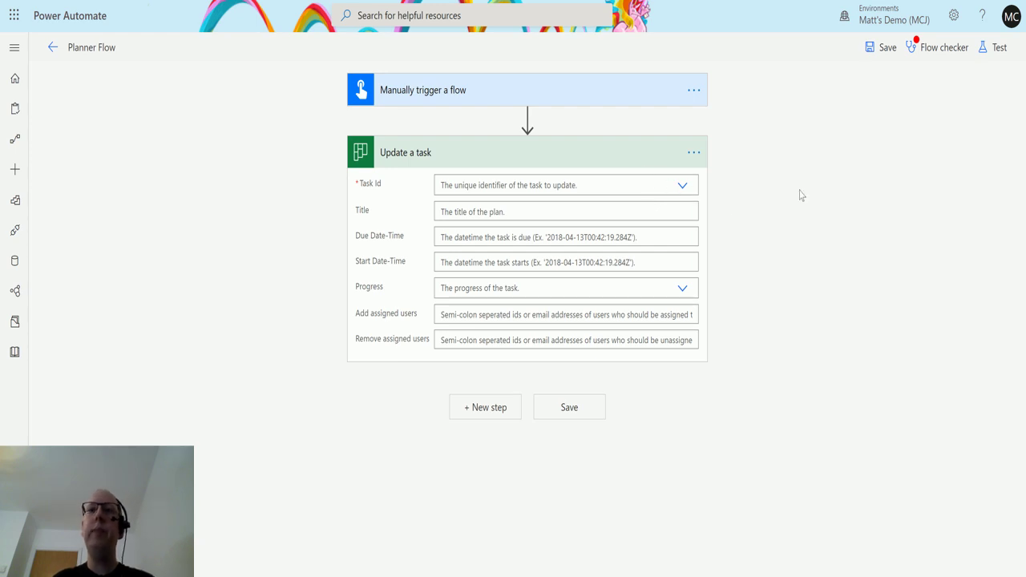
{"action": "left_click", "coordinate": [475, 186]}
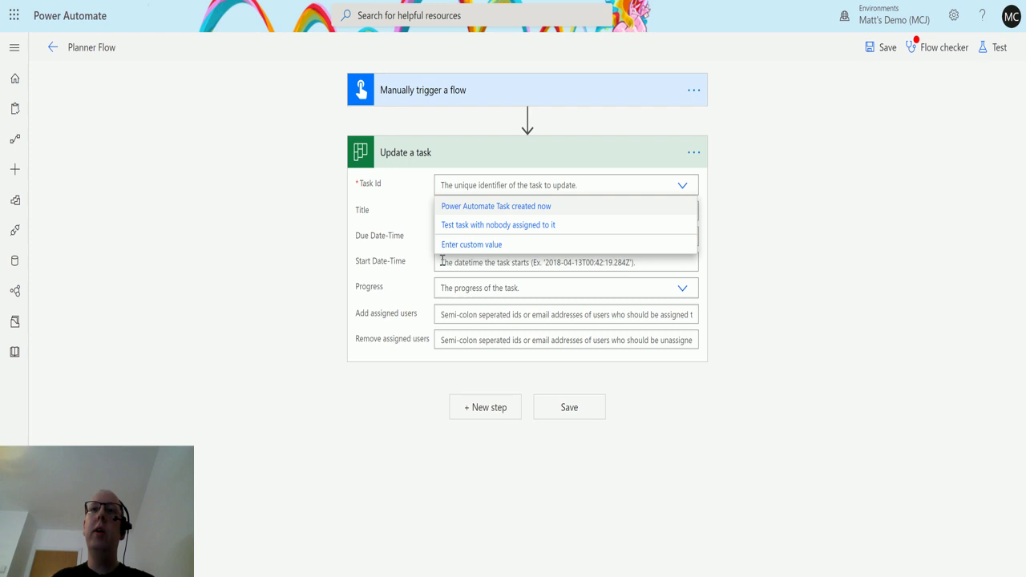
{"action": "left_click", "coordinate": [491, 226]}
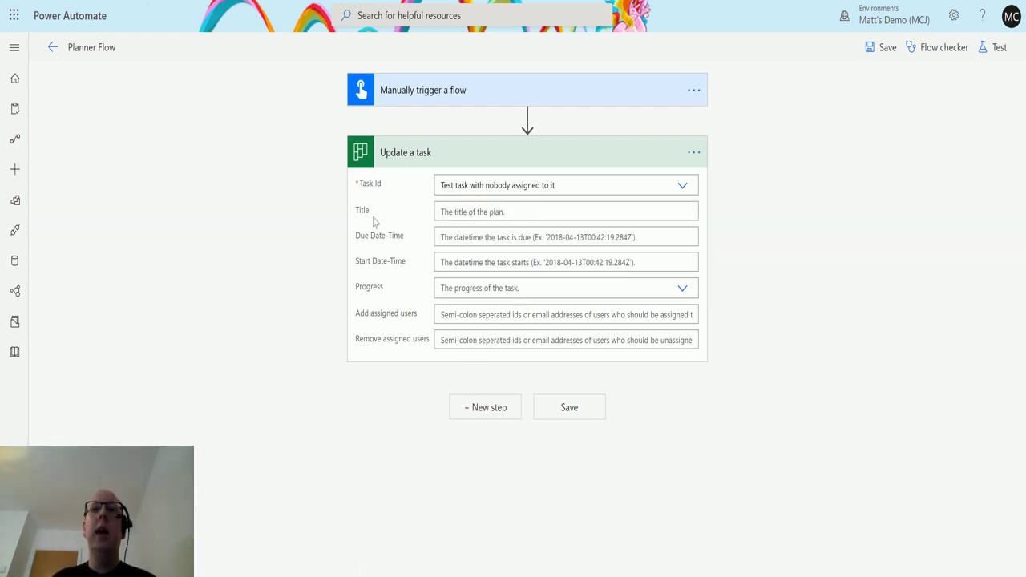
Step: Enter 'Test Flow Task' as the task's new Title
{"action": "left_click", "coordinate": [538, 214]}
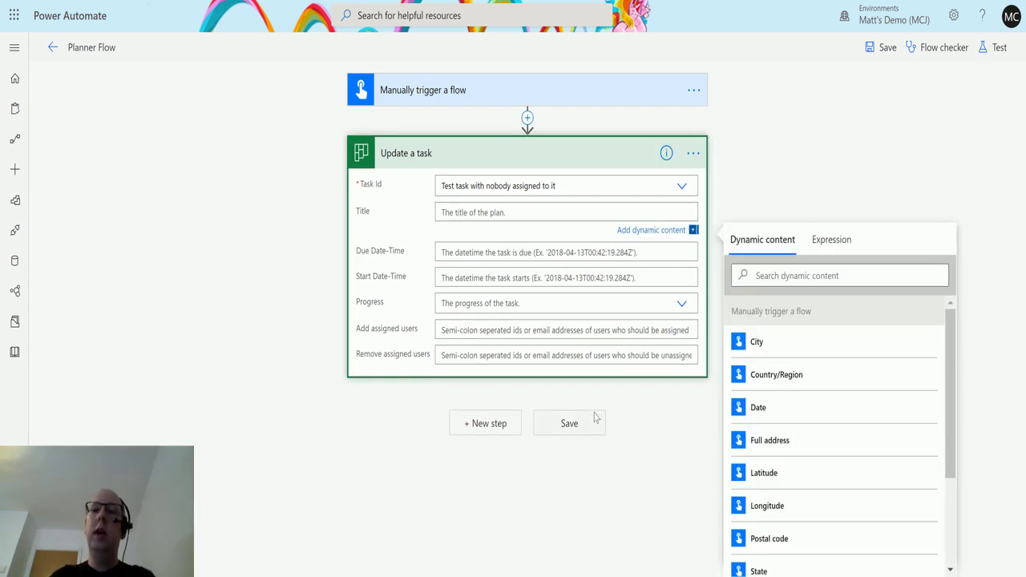
{"action": "type", "text": "Test "}
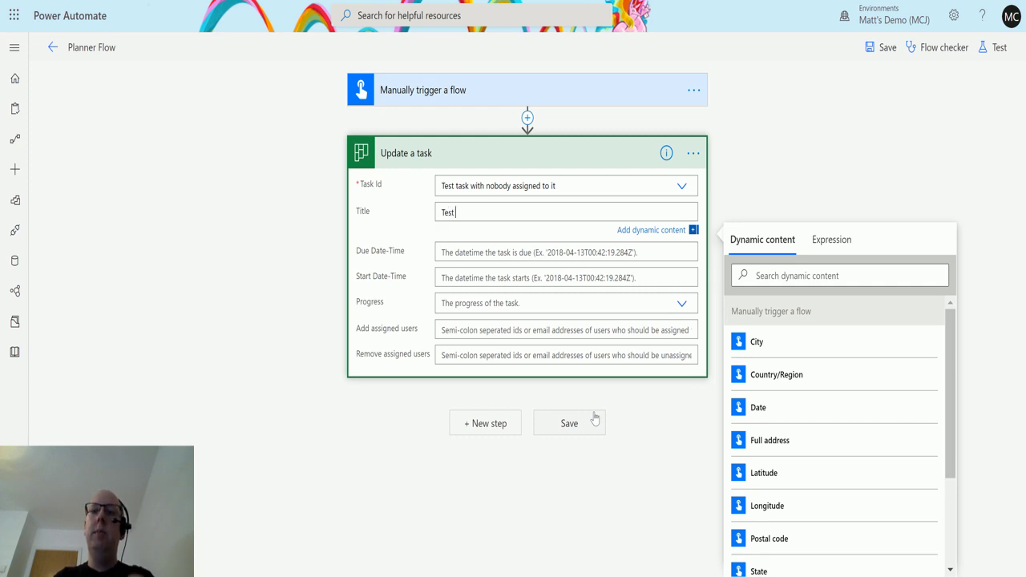
{"action": "type", "text": "Flow Task"}
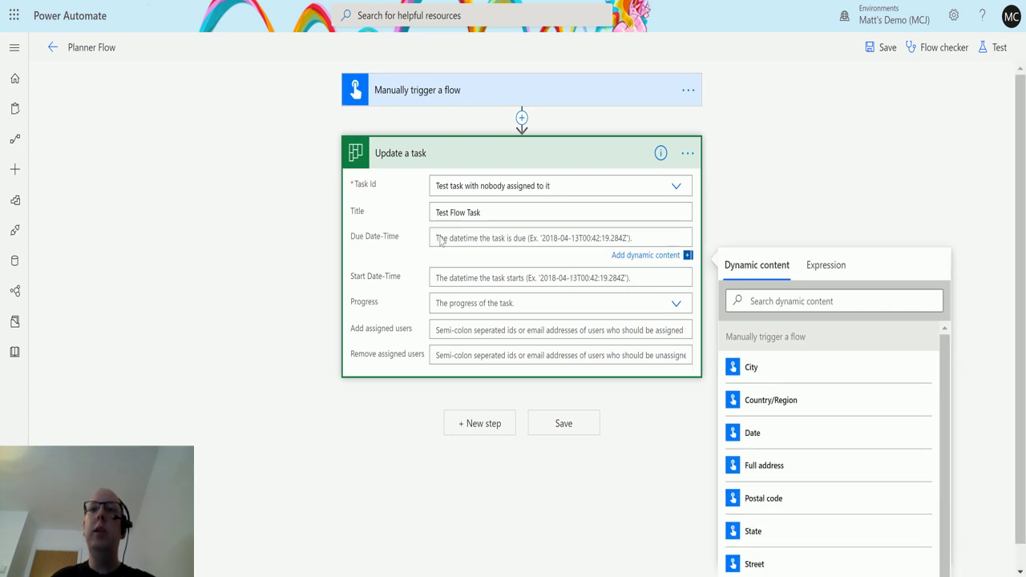
{"action": "left_click", "coordinate": [473, 275]}
Step: Set Due Date-Time to the expression addDays(utcNow(), 3)
{"action": "left_click", "coordinate": [490, 238]}
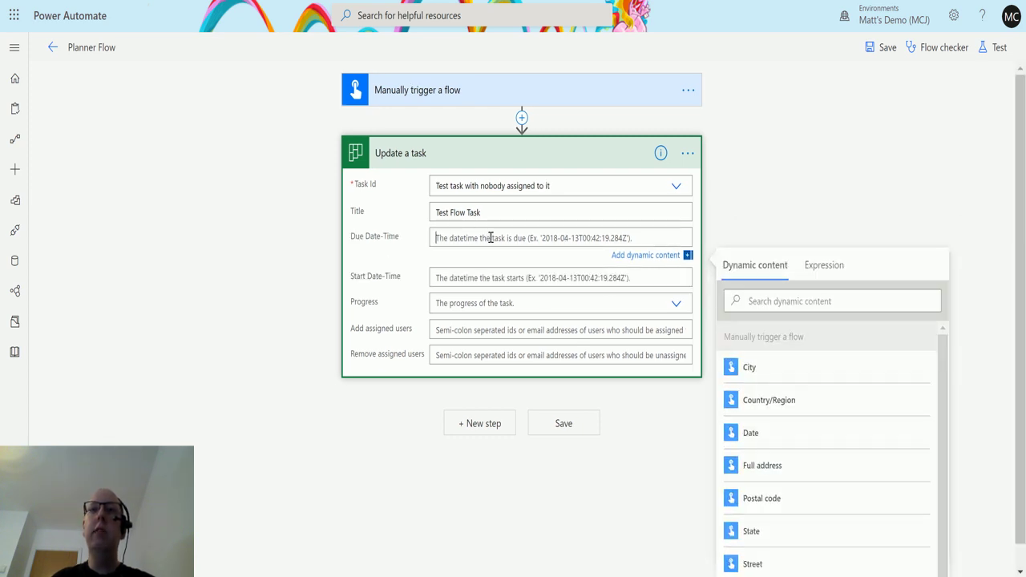
{"action": "left_click", "coordinate": [844, 270]}
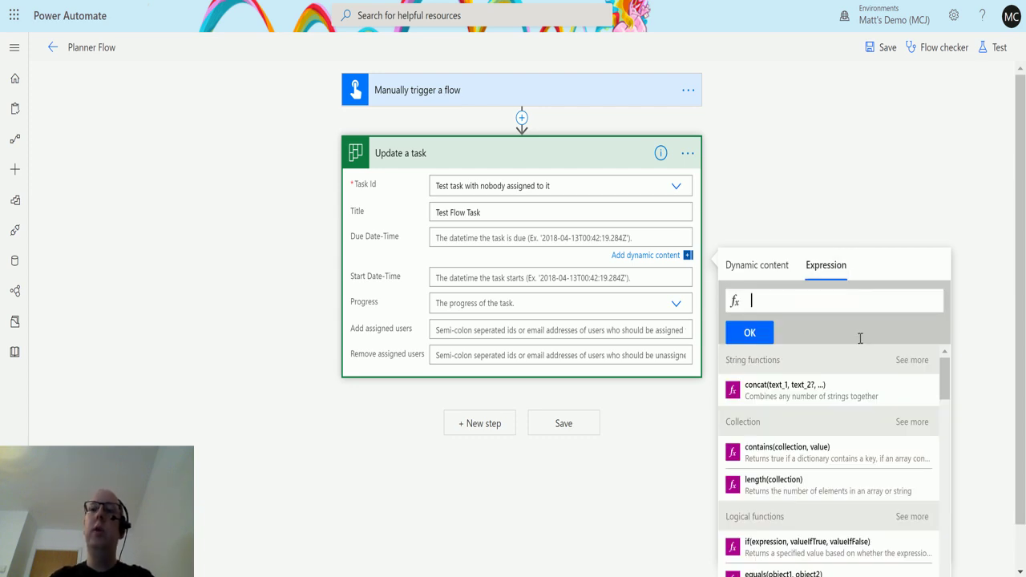
{"action": "type", "text": "add"}
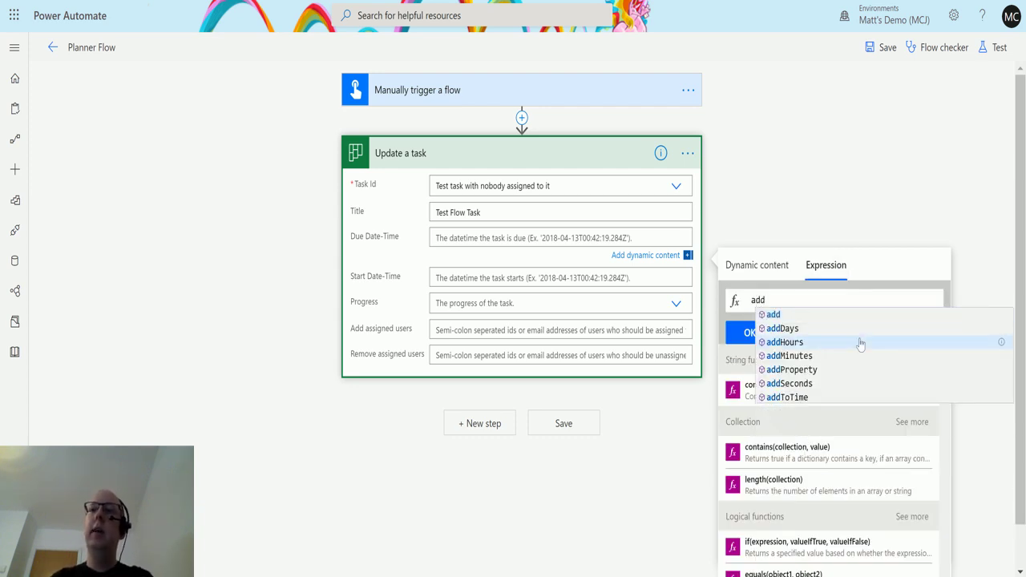
{"action": "key", "text": "Return"}
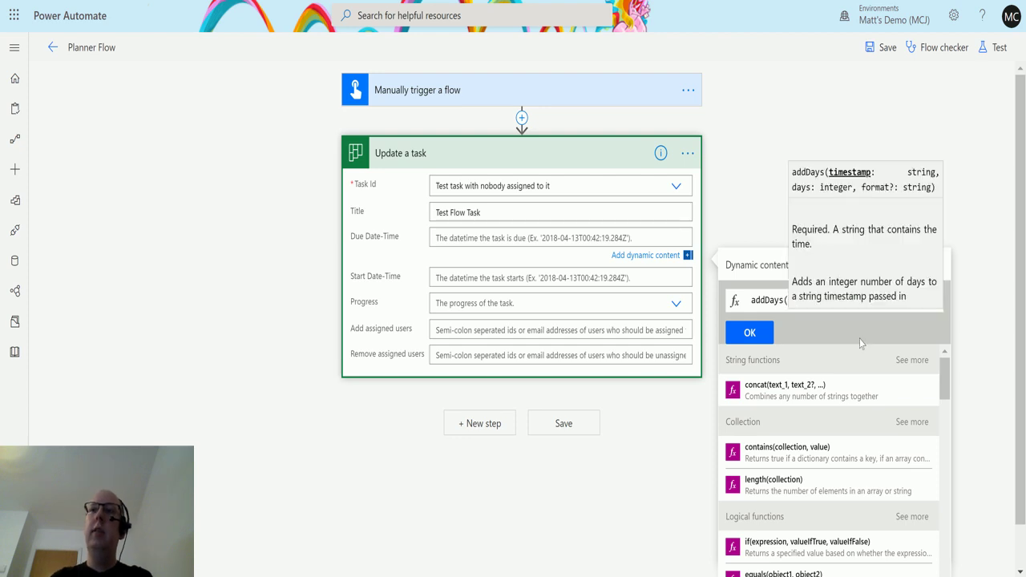
{"action": "type", "text": "utc"}
{"action": "key", "text": "Return"}
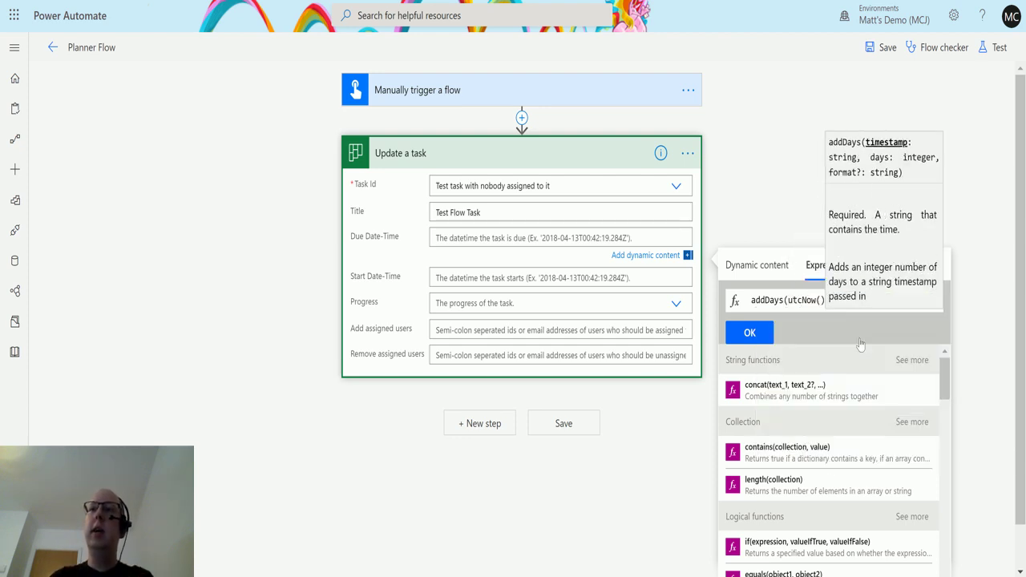
{"action": "type", "text": "), "}
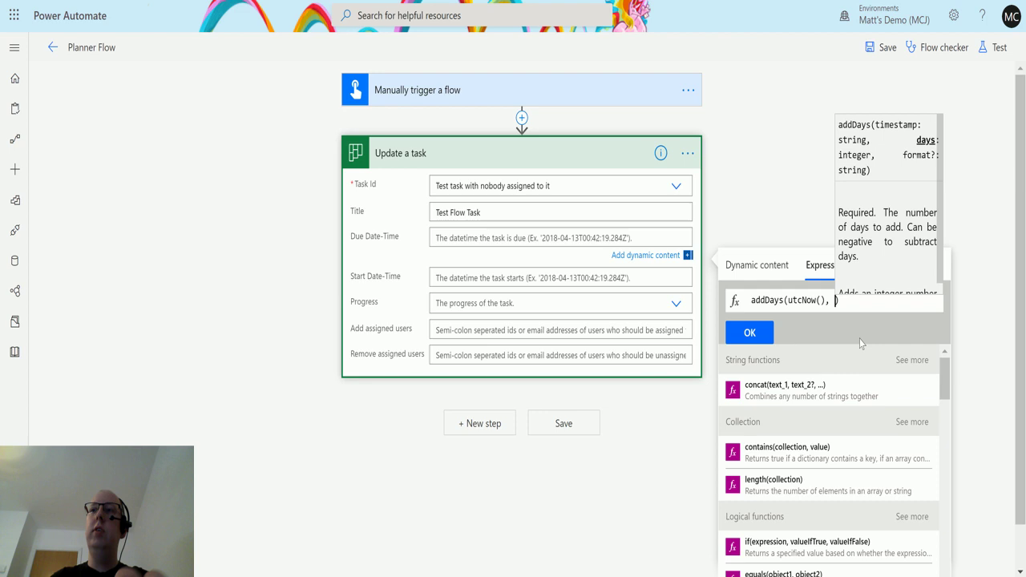
{"action": "type", "text": "3"}
{"action": "left_click", "coordinate": [762, 339]}
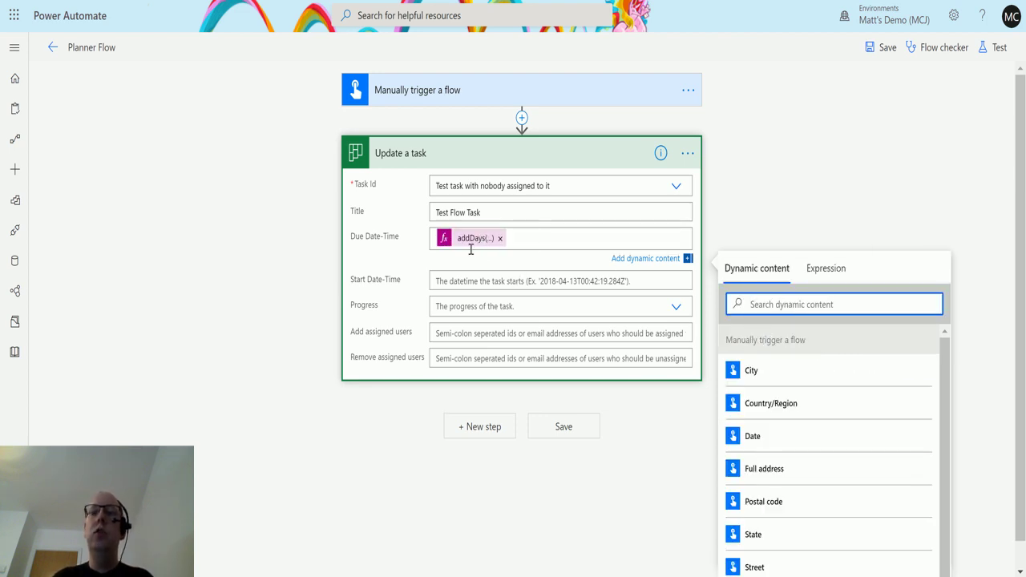
Step: Insert a utcNow() expression into Start Date-Time
{"action": "left_click", "coordinate": [543, 279]}
{"action": "left_click", "coordinate": [825, 294]}
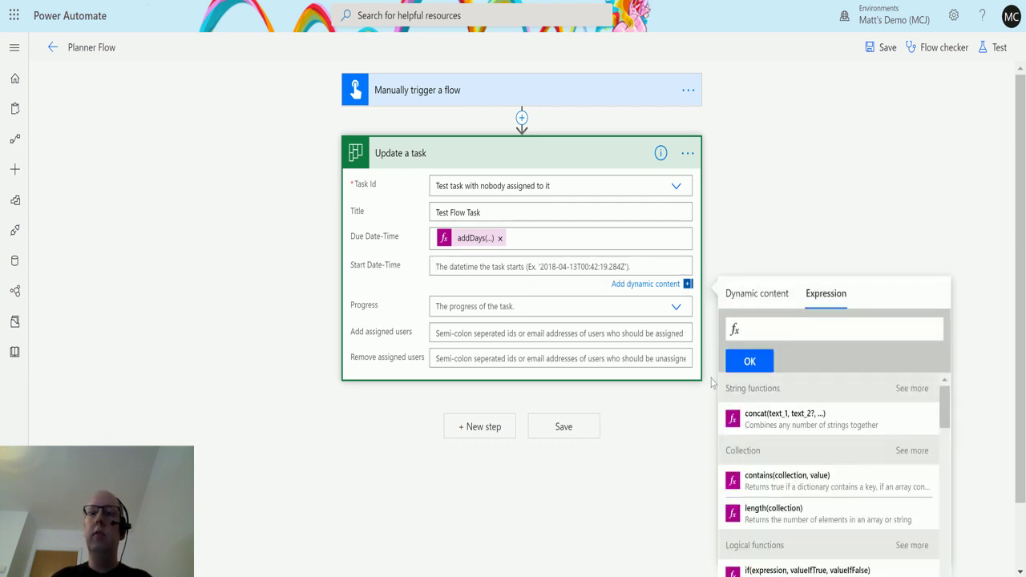
{"action": "type", "text": "utc"}
{"action": "key", "text": "Return"}
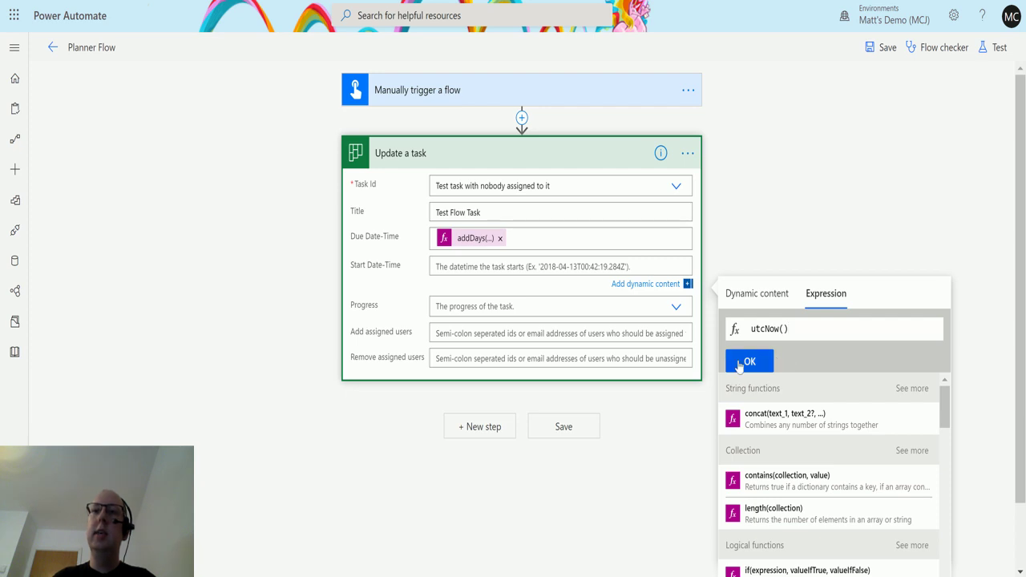
{"action": "left_click", "coordinate": [738, 363]}
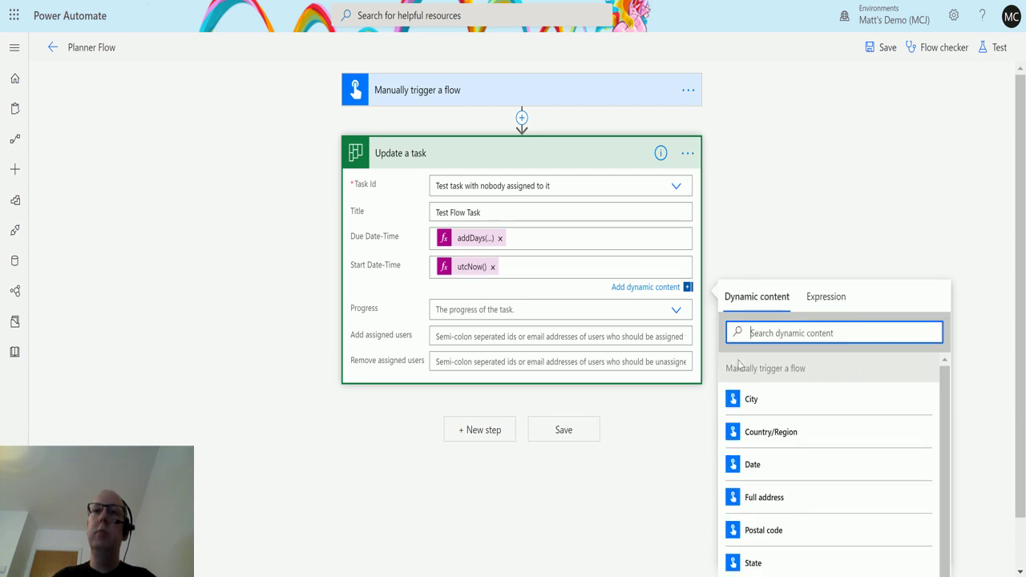
Step: Re-enter utcNow() as the Start Date-Time expression and set Progress to In Progress
{"action": "left_click", "coordinate": [492, 267]}
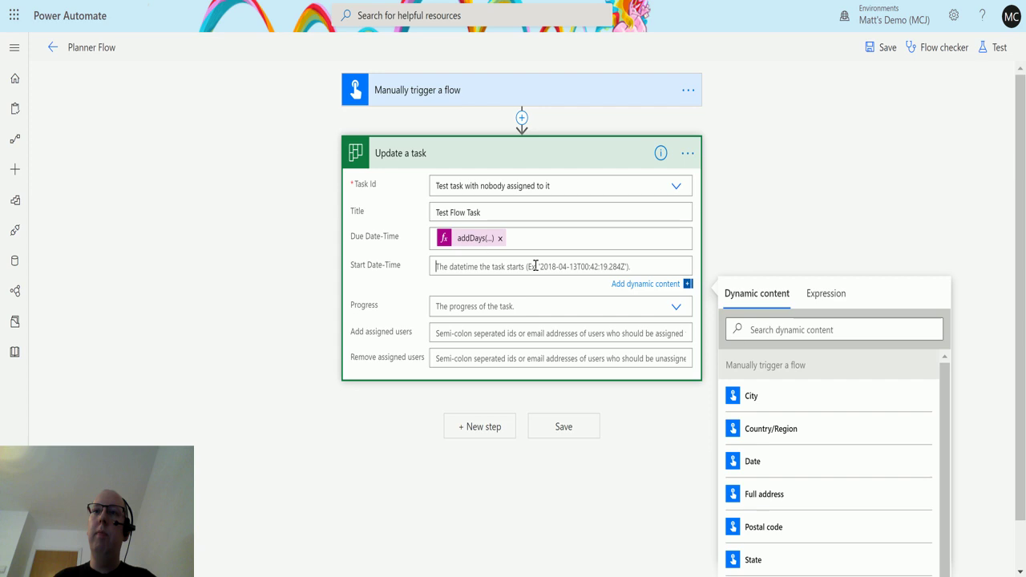
{"action": "left_click", "coordinate": [830, 295]}
{"action": "type", "text": "utc"}
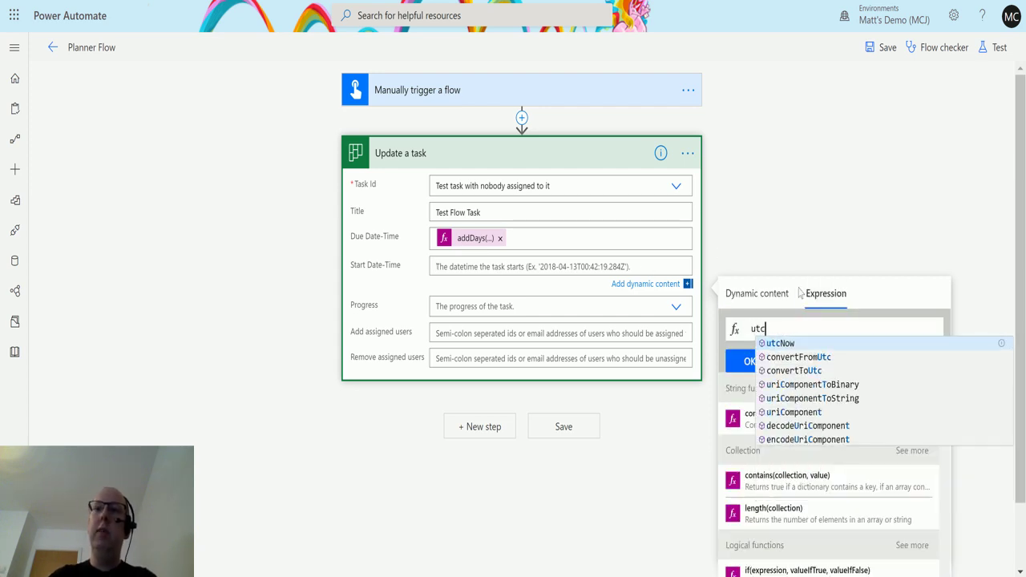
{"action": "type", "text": "Now()"}
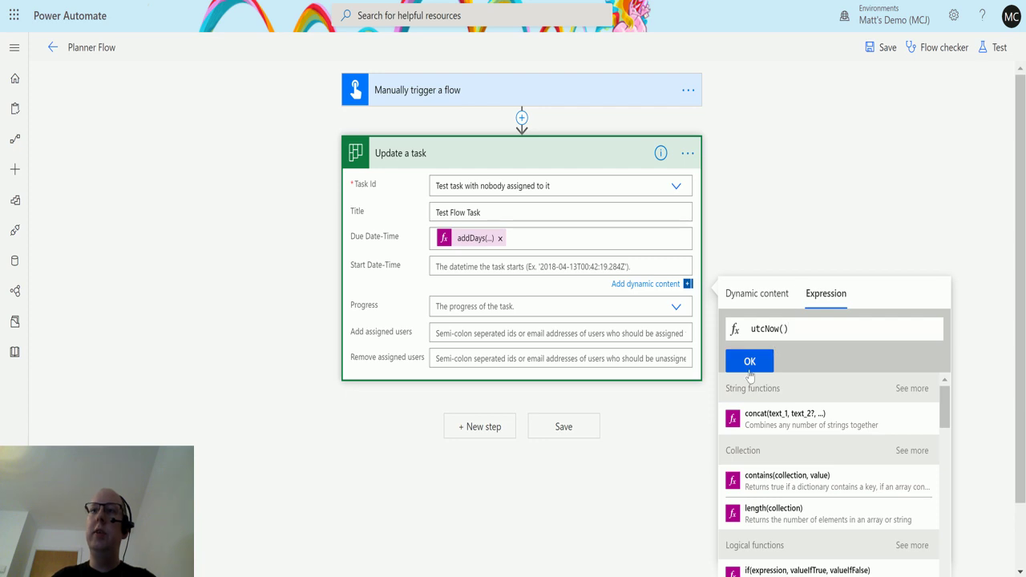
{"action": "left_click", "coordinate": [752, 362]}
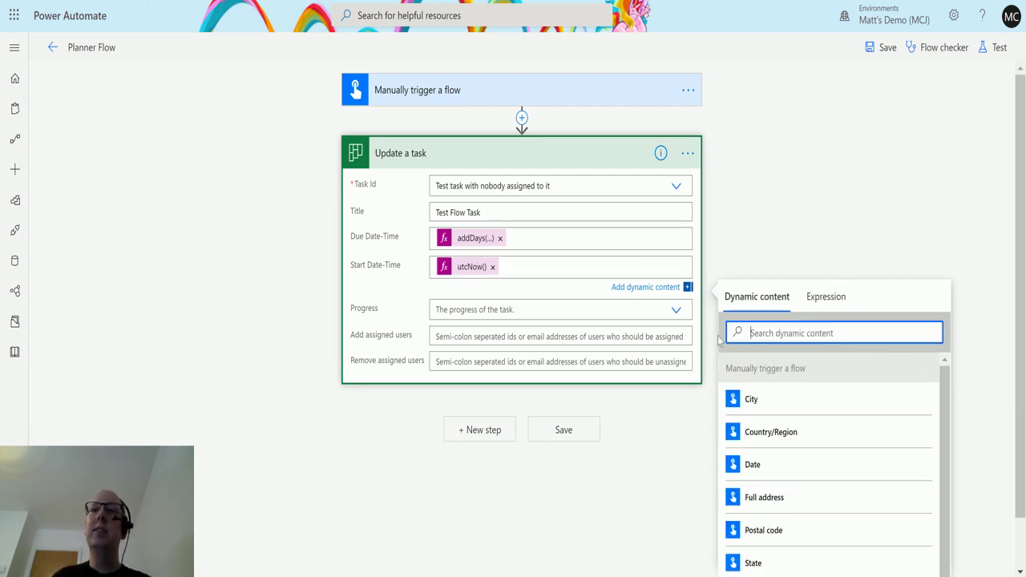
{"action": "left_click", "coordinate": [676, 310]}
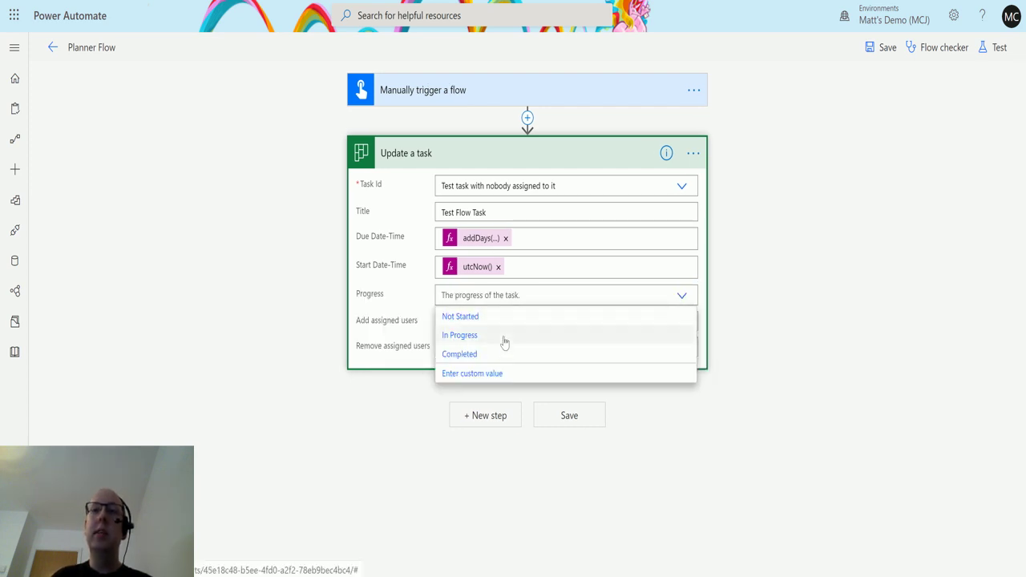
{"action": "left_click", "coordinate": [482, 337]}
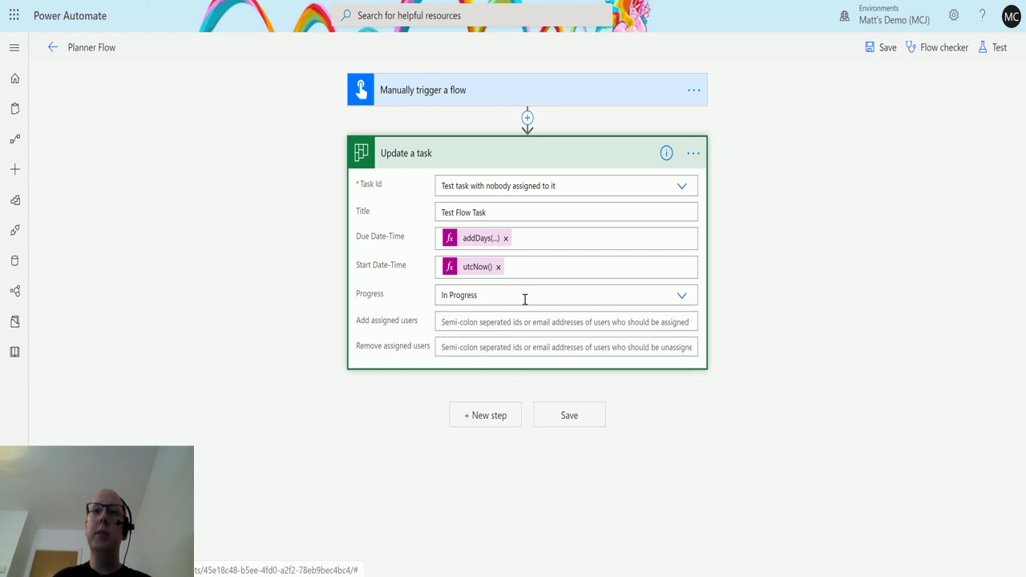
Step: Go through the Add assigned users and Remove assigned users fields, leaving both blank
{"action": "left_click", "coordinate": [486, 324]}
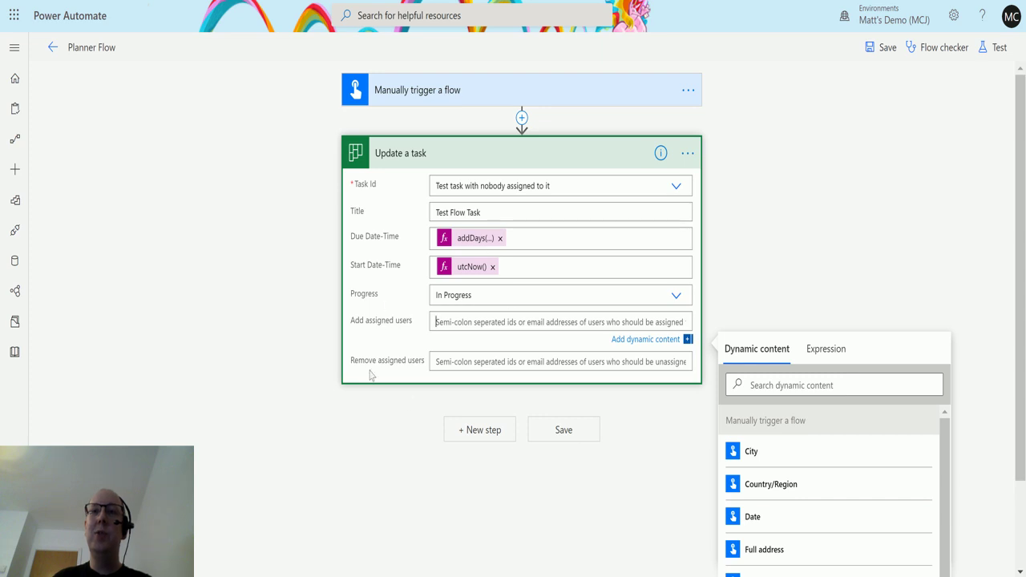
{"action": "left_click", "coordinate": [471, 361]}
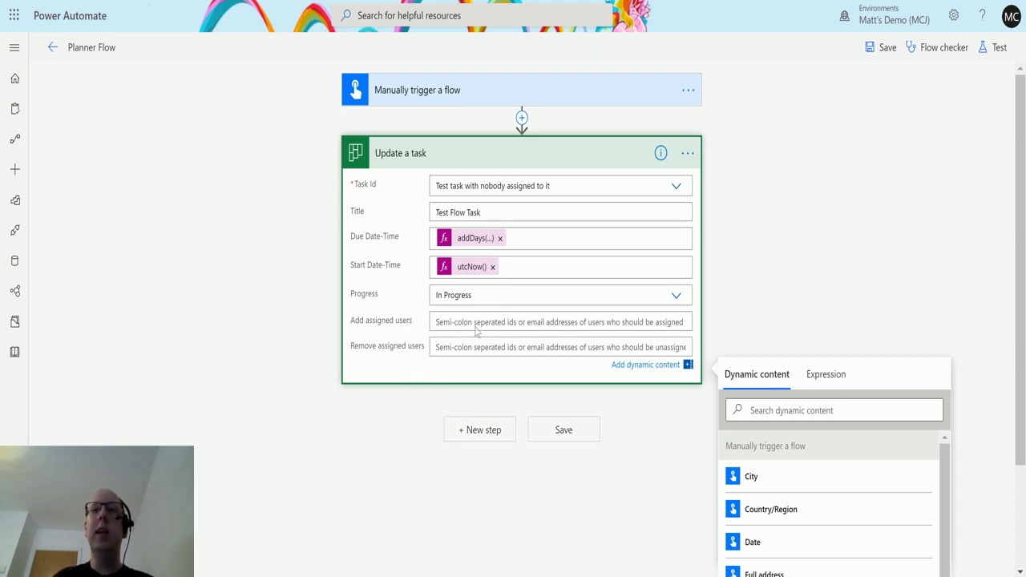
{"action": "left_click", "coordinate": [550, 319]}
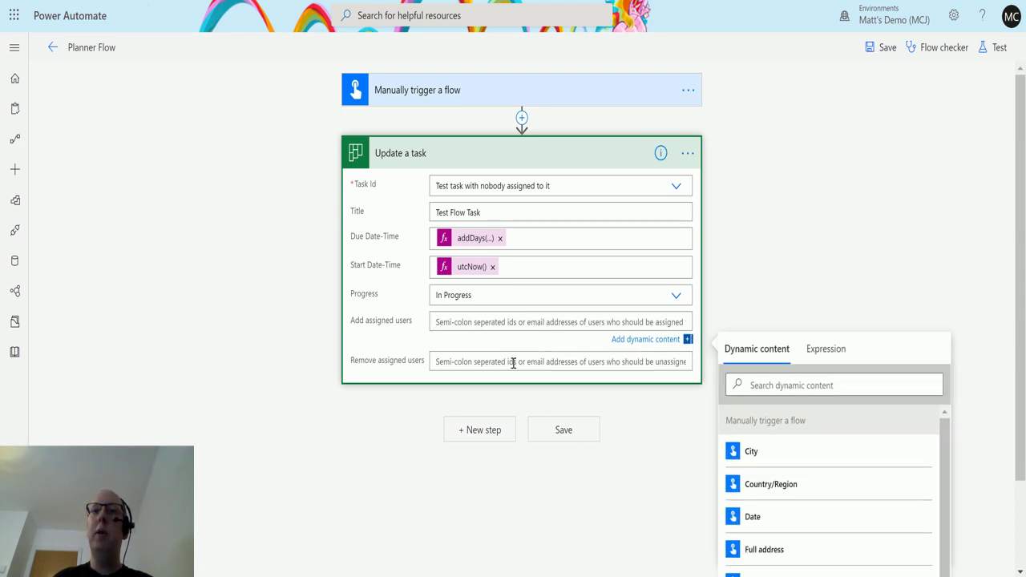
{"action": "left_click", "coordinate": [513, 362]}
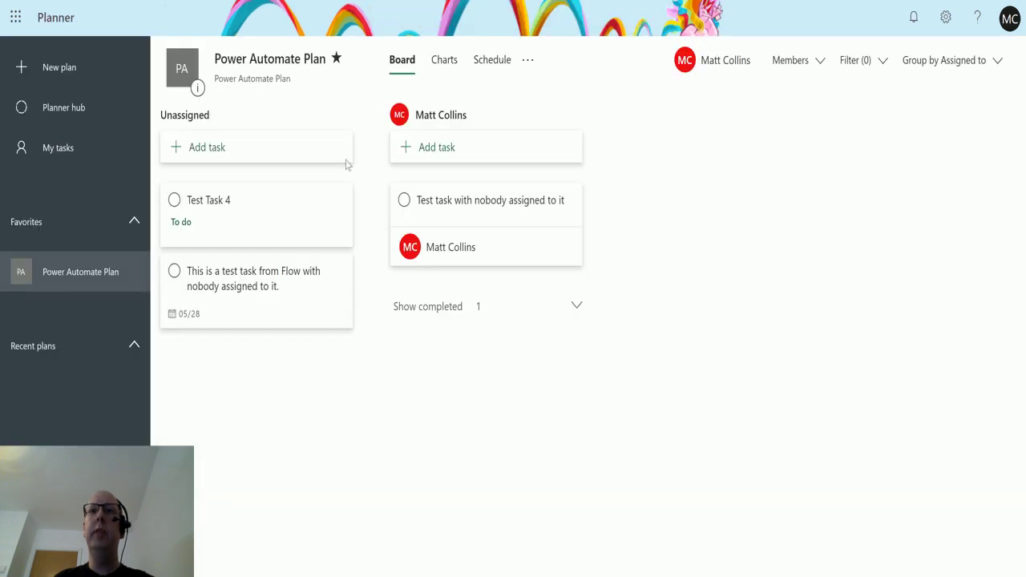
Step: Check the Planner task's details (Not started, no dates), close them, and return to the flow editor
{"action": "left_click", "coordinate": [498, 219]}
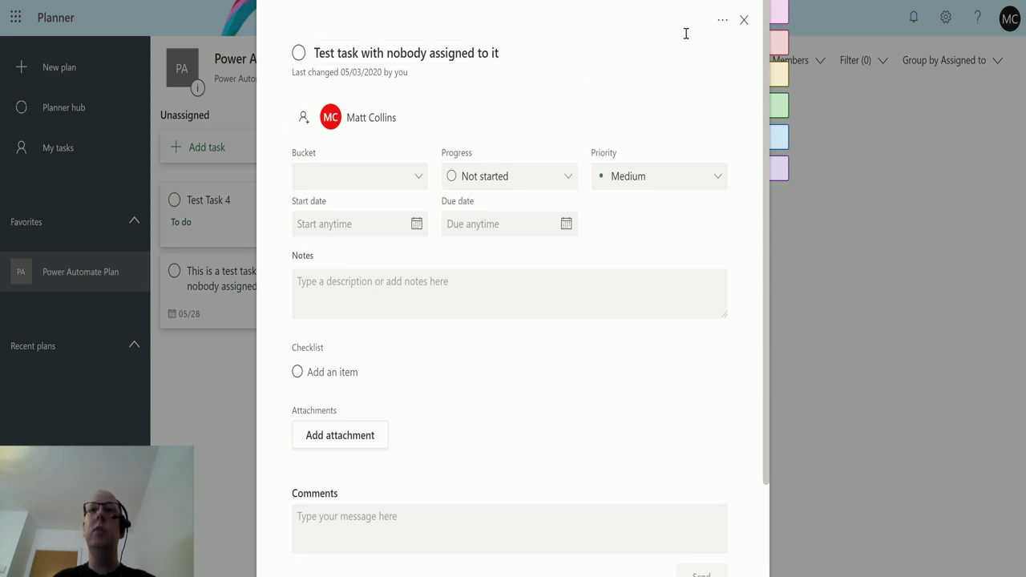
{"action": "left_click", "coordinate": [742, 21]}
{"action": "key", "text": "ctrl+Tab"}
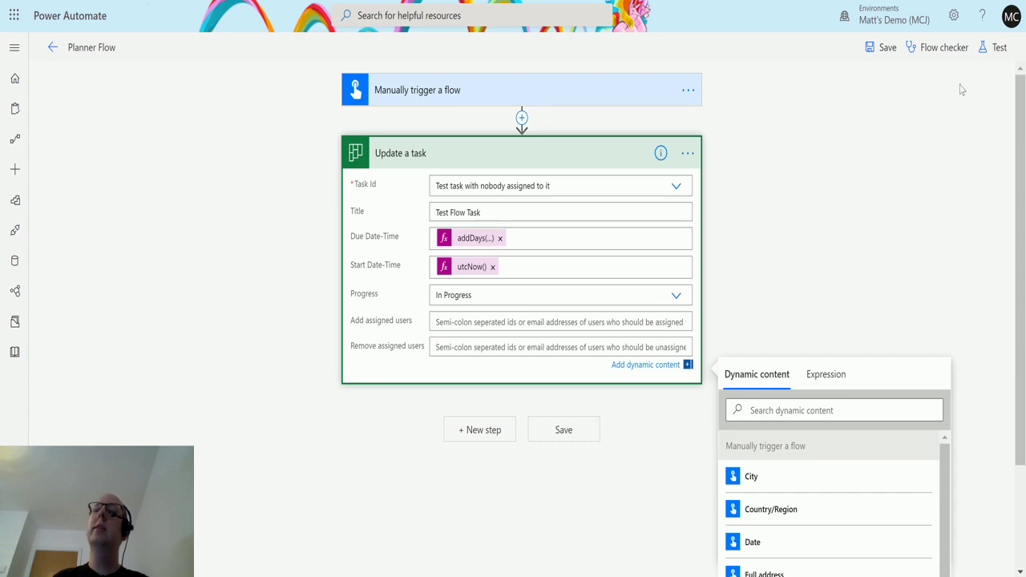
Step: Save the flow via Save & Test, then cancel the test before it runs
{"action": "left_click", "coordinate": [998, 48]}
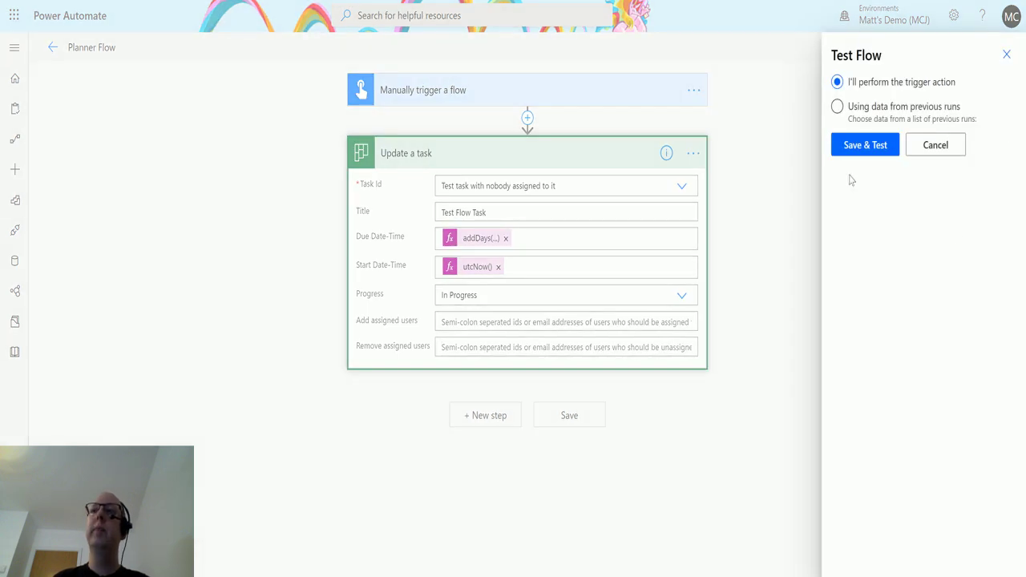
{"action": "left_click", "coordinate": [862, 146]}
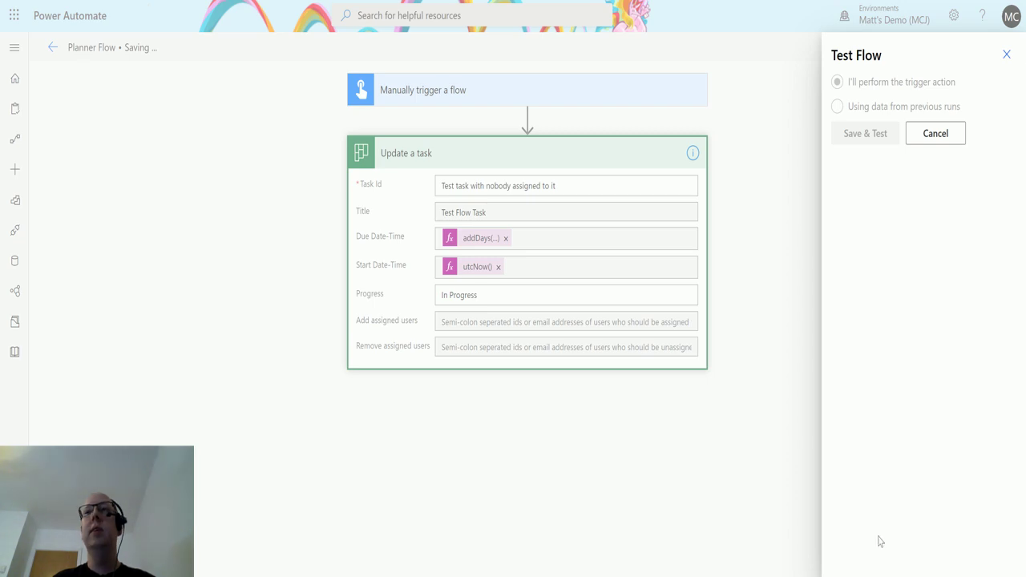
{"action": "left_click", "coordinate": [938, 134]}
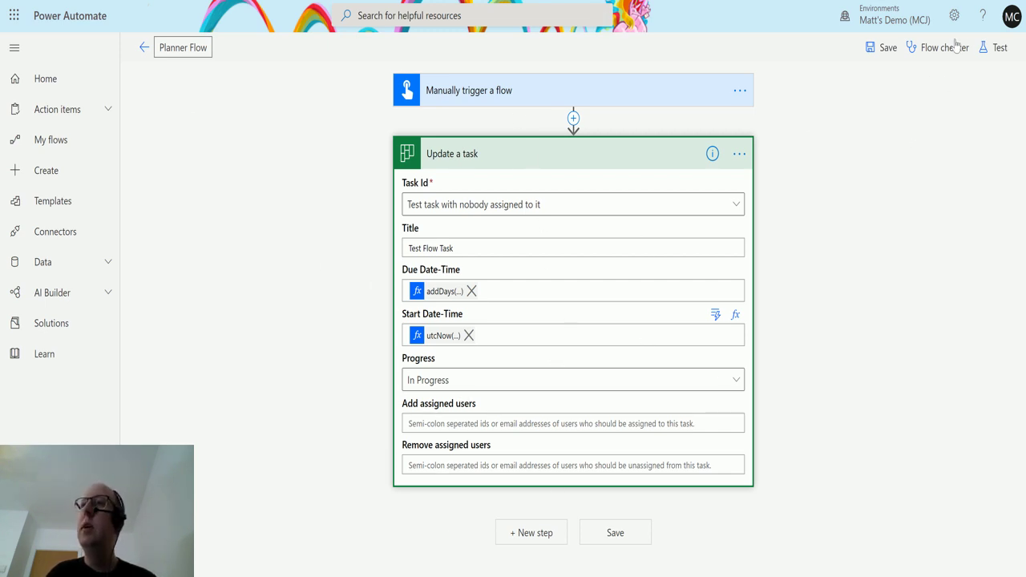
Step: Test the flow with a manual trigger, run it, and view the run's Update a task inputs
{"action": "left_click", "coordinate": [996, 50]}
{"action": "left_click", "coordinate": [837, 83]}
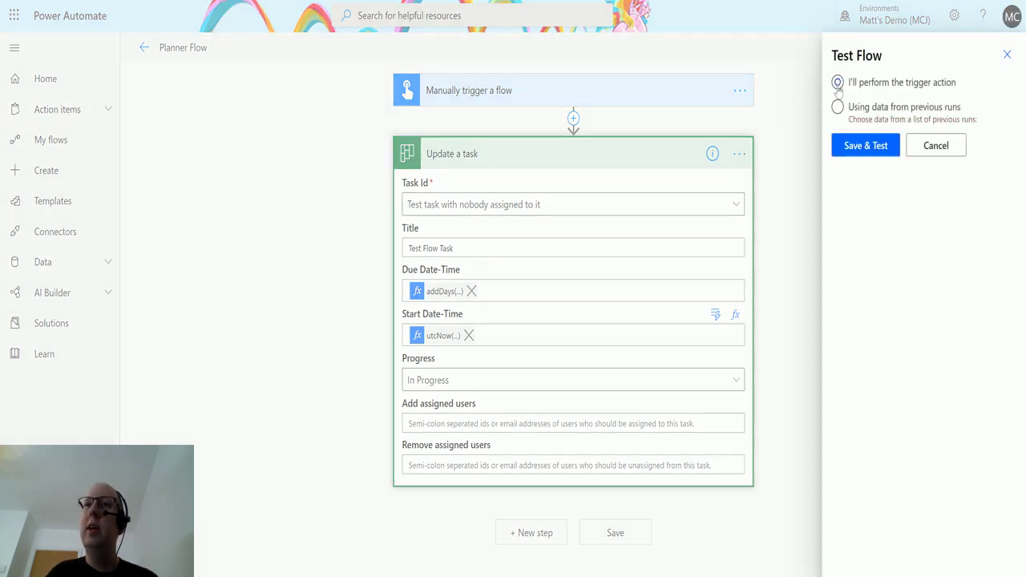
{"action": "left_click", "coordinate": [881, 146]}
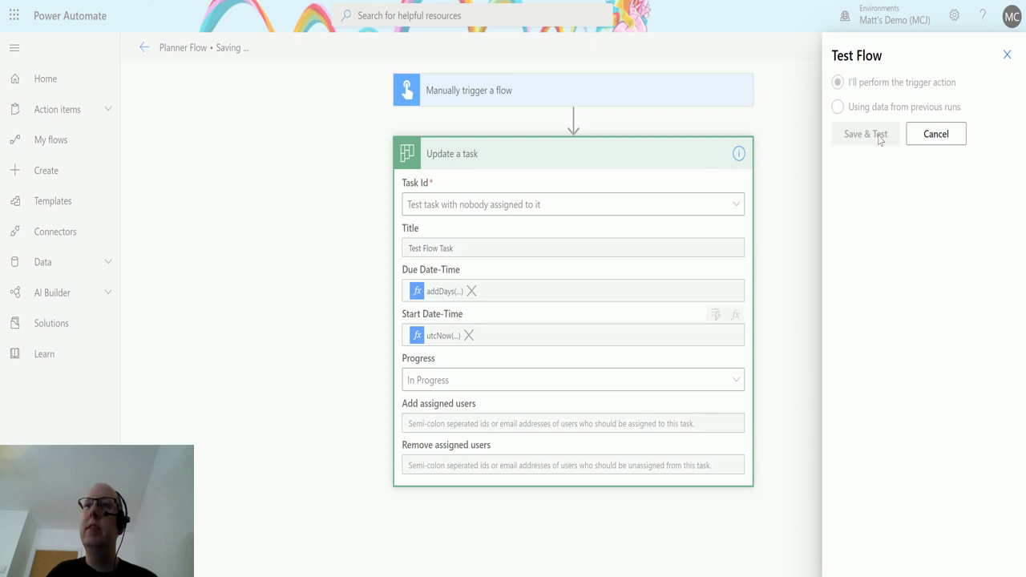
{"action": "left_click", "coordinate": [866, 557]}
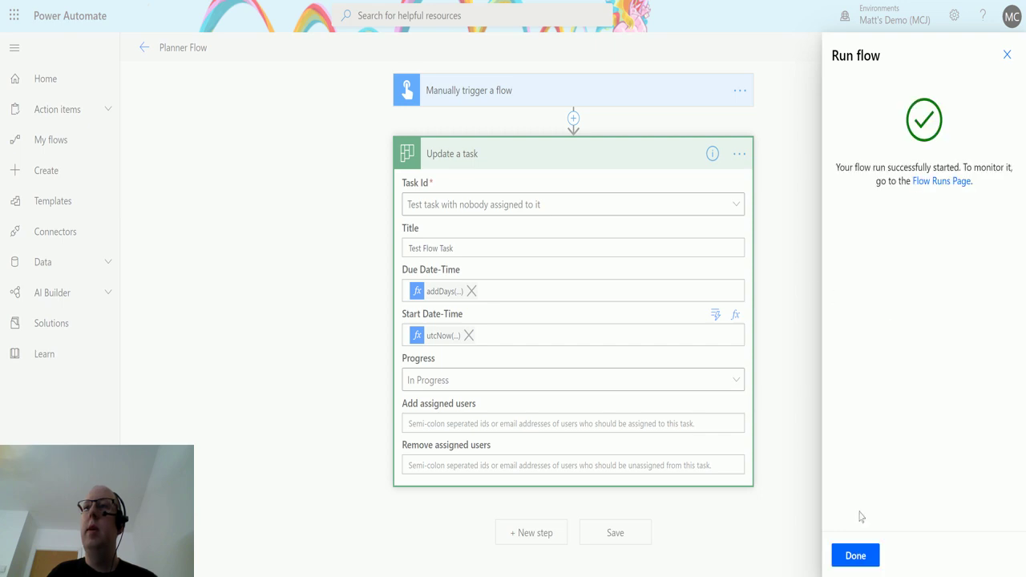
{"action": "left_click", "coordinate": [852, 555]}
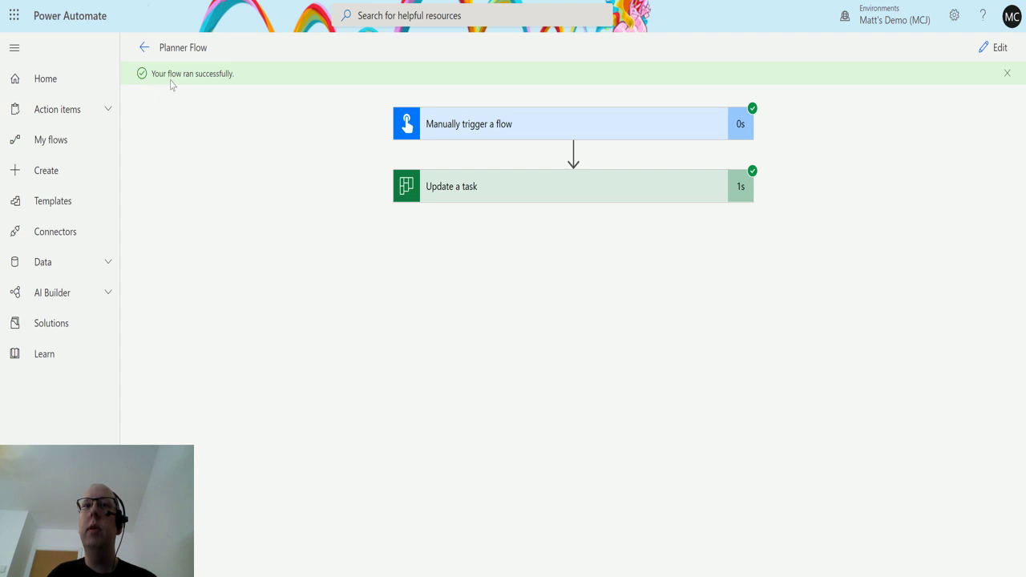
{"action": "left_click", "coordinate": [513, 187]}
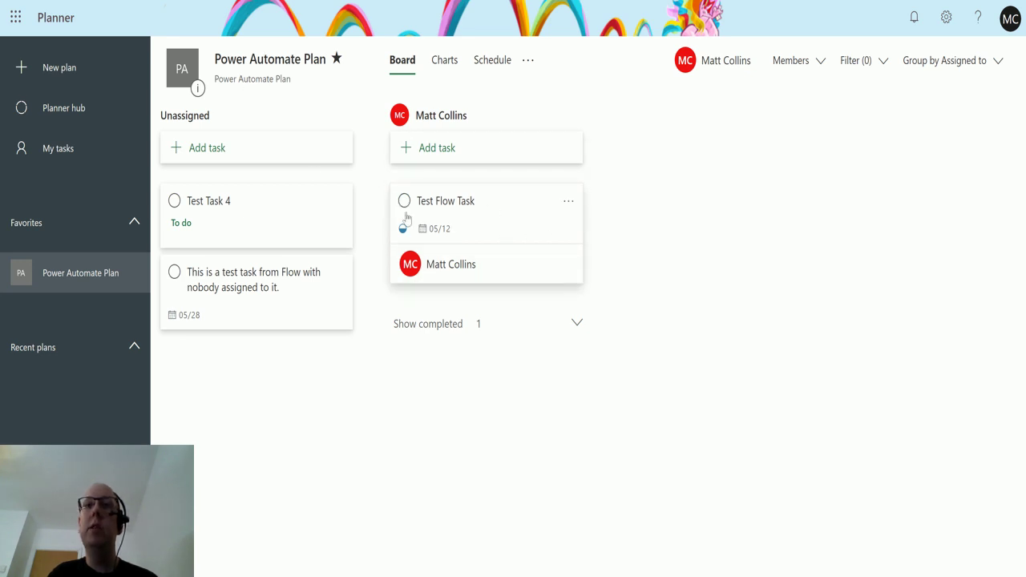
Step: Open Test Flow Task in Planner to confirm In progress, start 05/09/2020, due 05/12/2020
{"action": "left_click", "coordinate": [472, 215]}
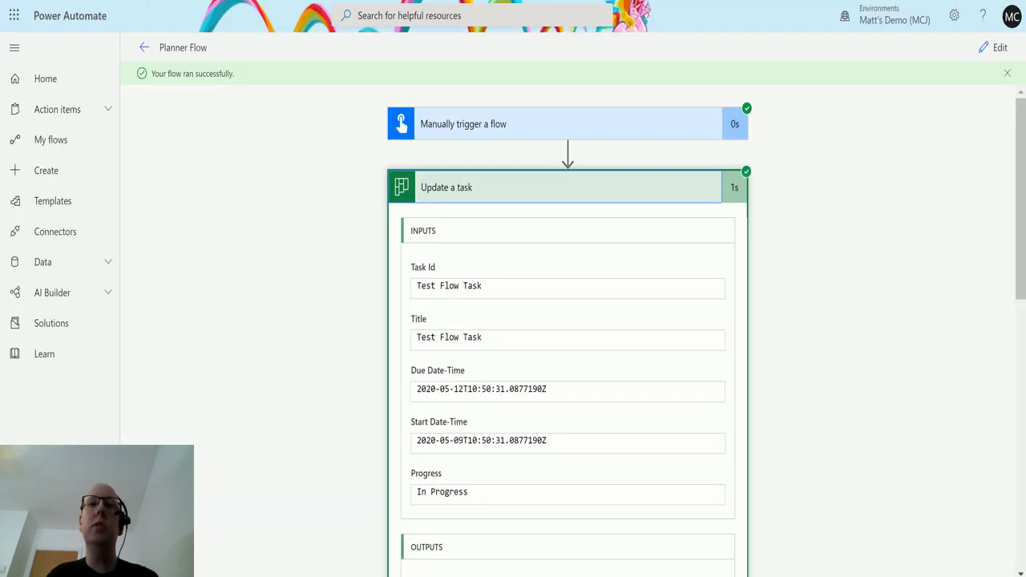
Step: Scroll through the run's Update a task inputs, then switch the flow back to Edit
{"action": "scroll", "coordinate": [731, 176], "scroll_direction": "down", "scroll_amount": 1}
{"action": "scroll", "coordinate": [732, 176], "scroll_direction": "up", "scroll_amount": 1}
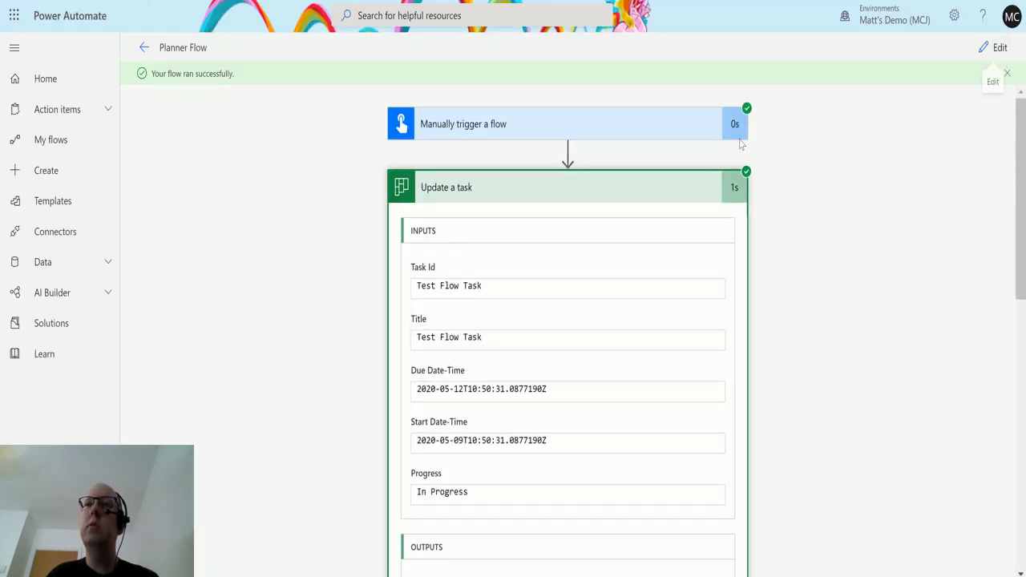
{"action": "left_click", "coordinate": [996, 47]}
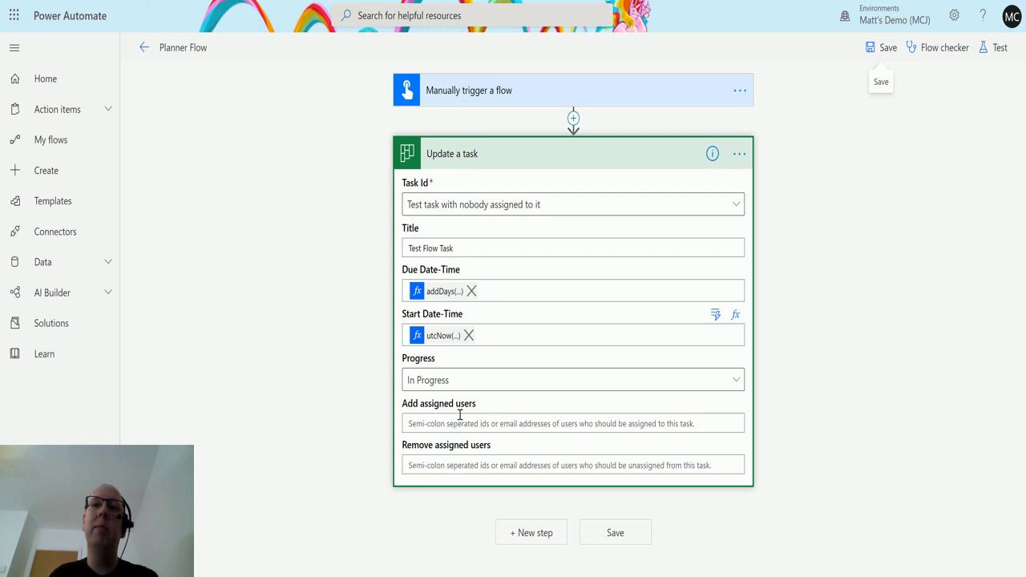
Step: Add a new step below the collapsed Update a task and choose the 'planner' connector
{"action": "left_click", "coordinate": [587, 157]}
{"action": "left_click", "coordinate": [559, 216]}
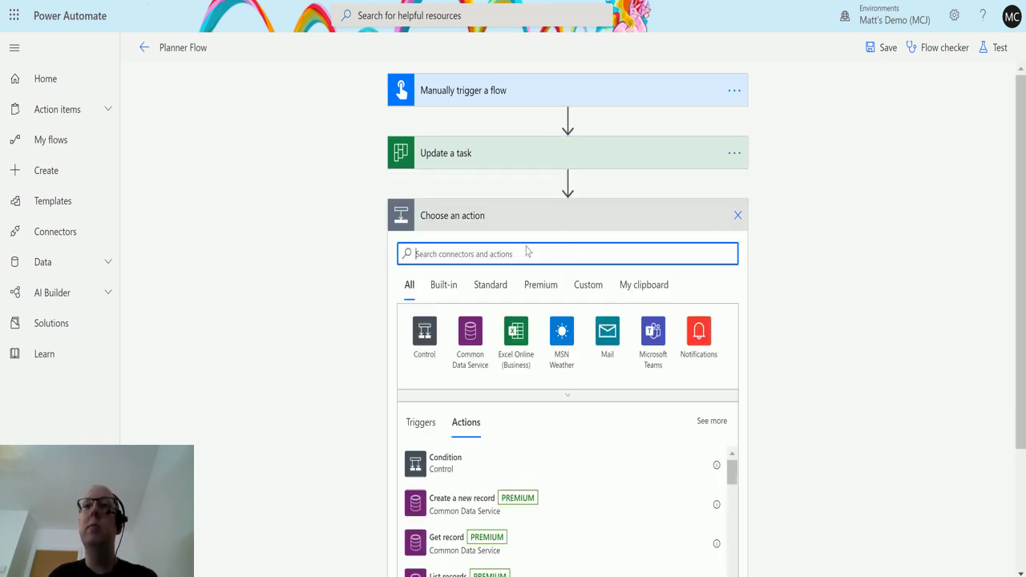
{"action": "type", "text": "pla"}
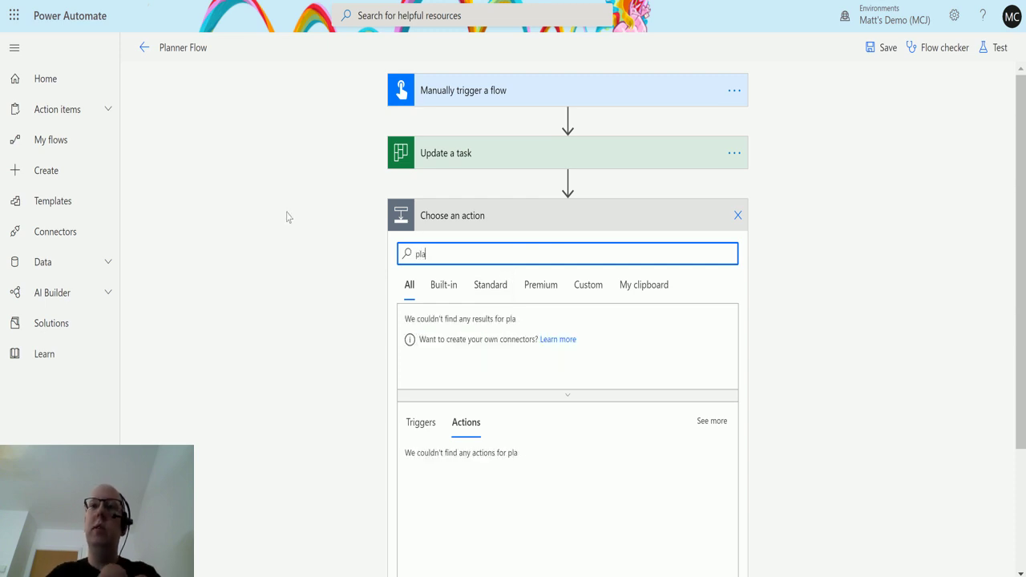
{"action": "type", "text": "nner"}
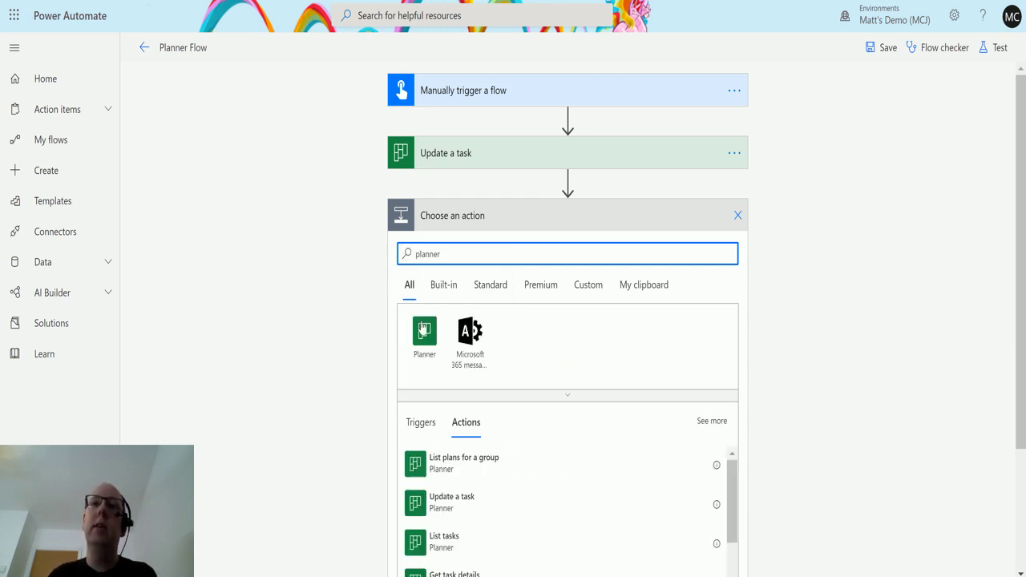
{"action": "left_click", "coordinate": [425, 332]}
Step: Browse the Planner connector's action list, back up to Create a task
{"action": "scroll", "coordinate": [582, 345], "scroll_direction": "down", "scroll_amount": 3}
{"action": "scroll", "coordinate": [716, 360], "scroll_direction": "down", "scroll_amount": 1}
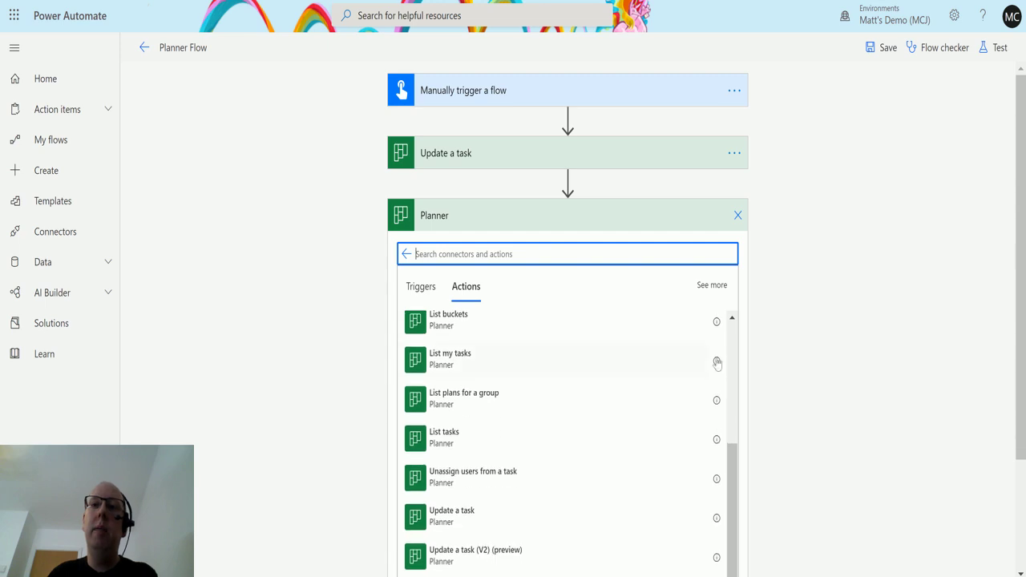
{"action": "scroll", "coordinate": [717, 360], "scroll_direction": "down", "scroll_amount": 2}
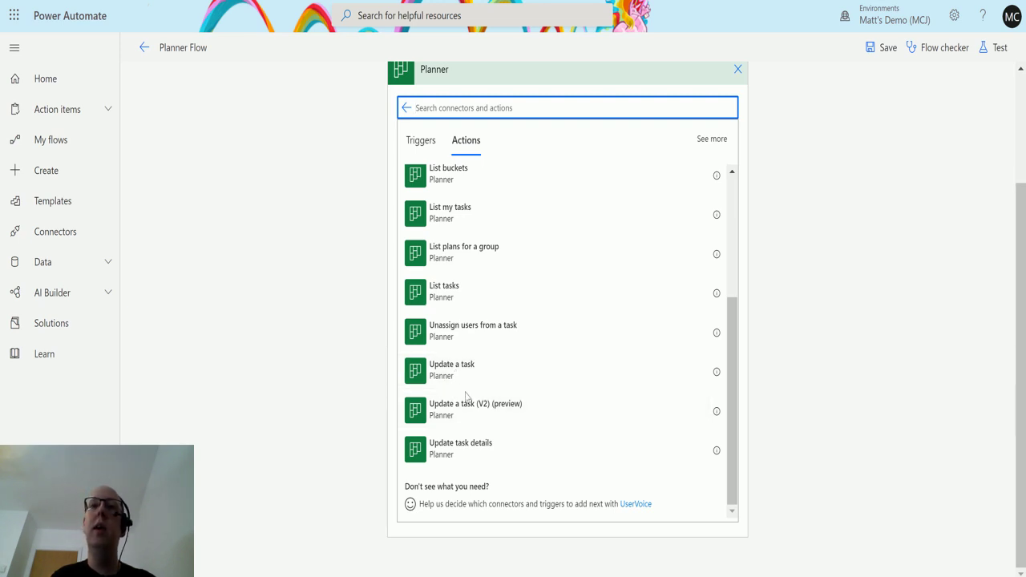
{"action": "scroll", "coordinate": [465, 396], "scroll_direction": "up", "scroll_amount": 1}
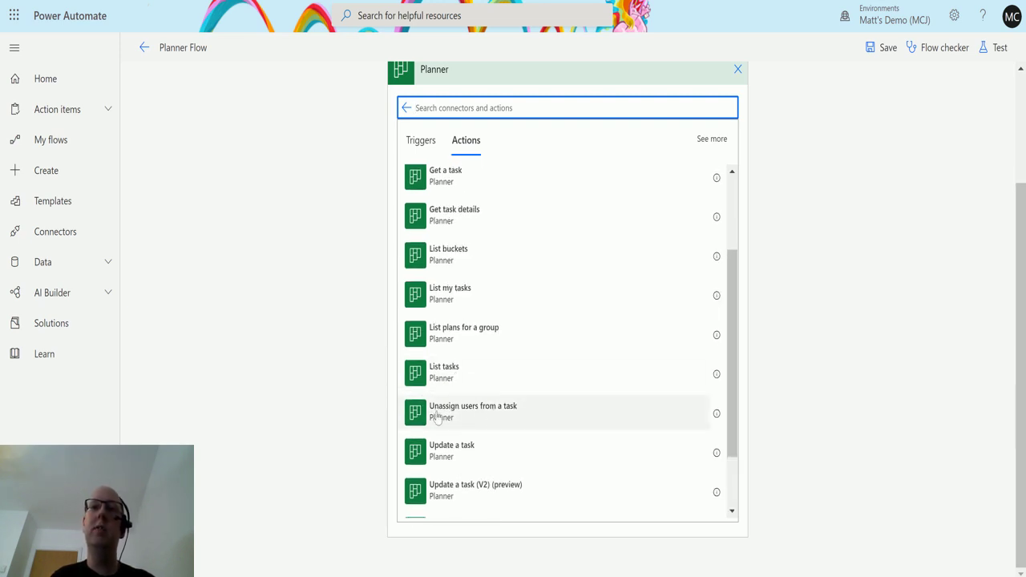
{"action": "scroll", "coordinate": [520, 417], "scroll_direction": "down", "scroll_amount": 1}
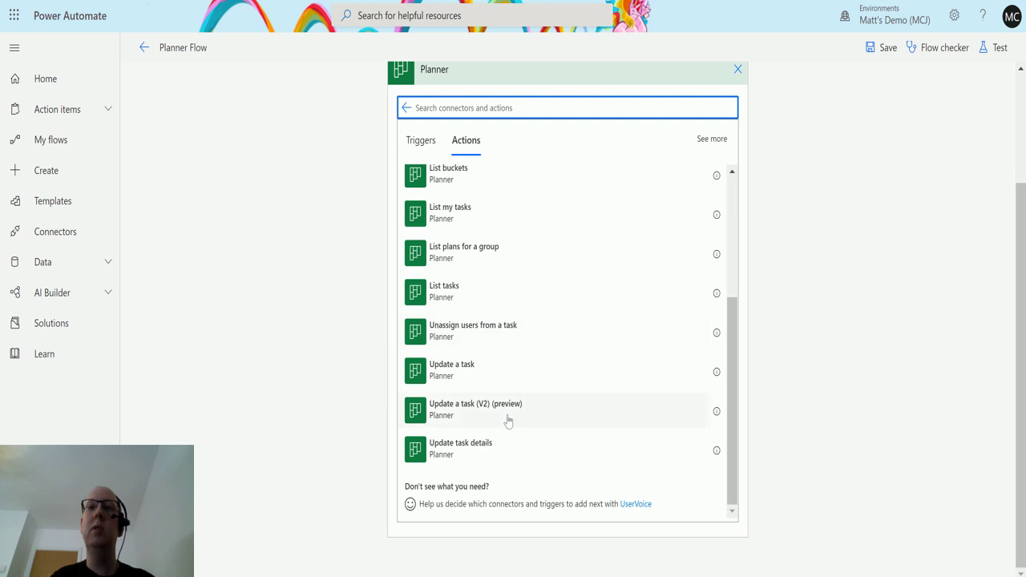
{"action": "scroll", "coordinate": [509, 421], "scroll_direction": "up", "scroll_amount": 2}
{"action": "scroll", "coordinate": [510, 360], "scroll_direction": "up", "scroll_amount": 1}
{"action": "scroll", "coordinate": [449, 394], "scroll_direction": "down", "scroll_amount": 2}
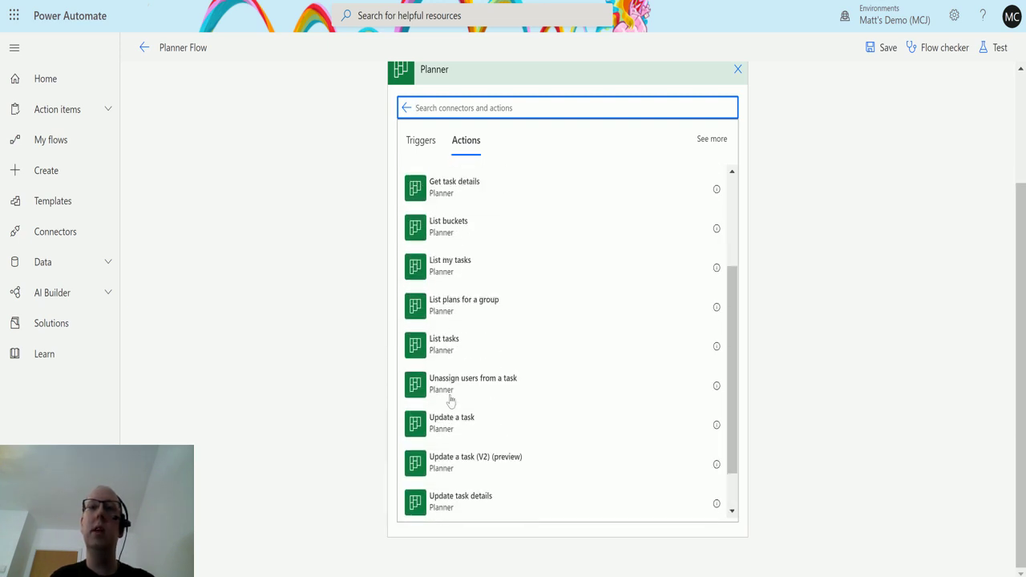
{"action": "scroll", "coordinate": [470, 400], "scroll_direction": "down", "scroll_amount": 1}
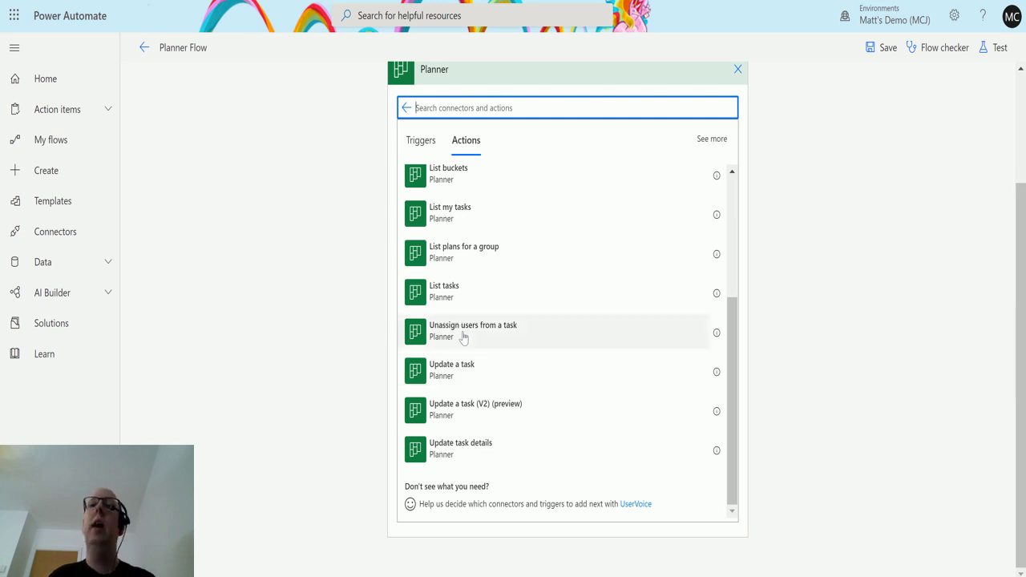
{"action": "scroll", "coordinate": [489, 409], "scroll_direction": "up", "scroll_amount": 1}
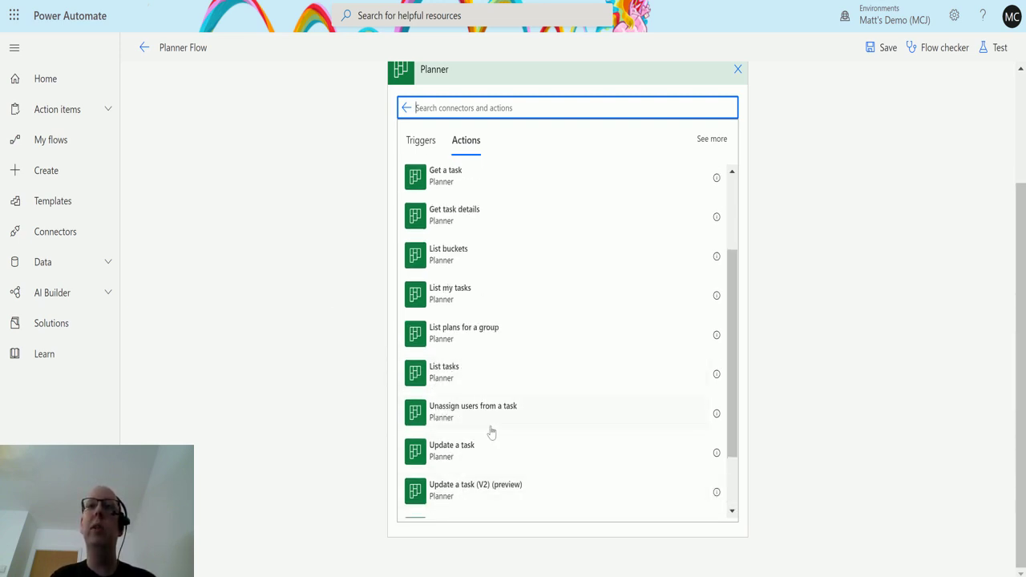
{"action": "scroll", "coordinate": [595, 397], "scroll_direction": "up", "scroll_amount": 2}
{"action": "scroll", "coordinate": [595, 398], "scroll_direction": "up", "scroll_amount": 2}
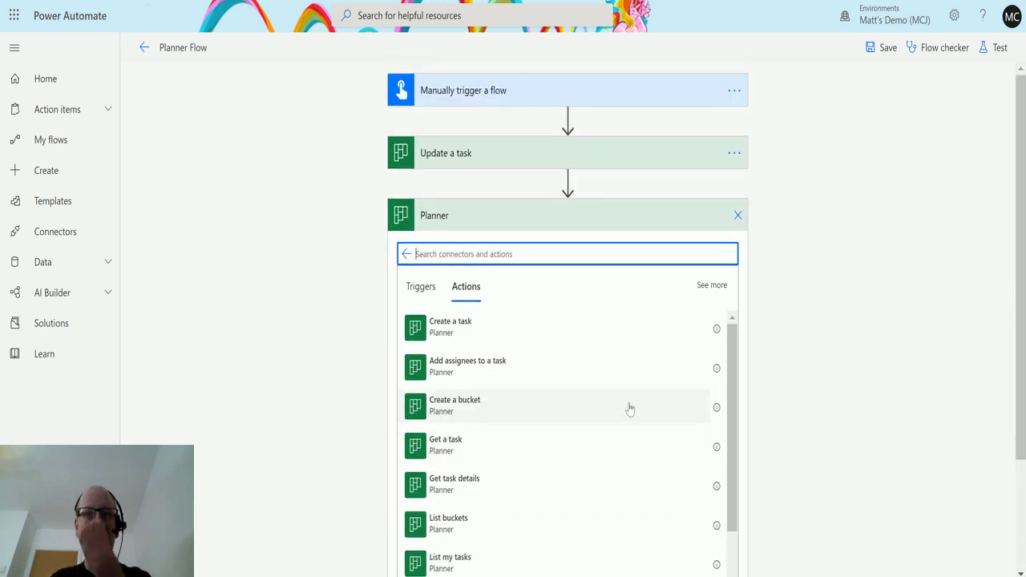